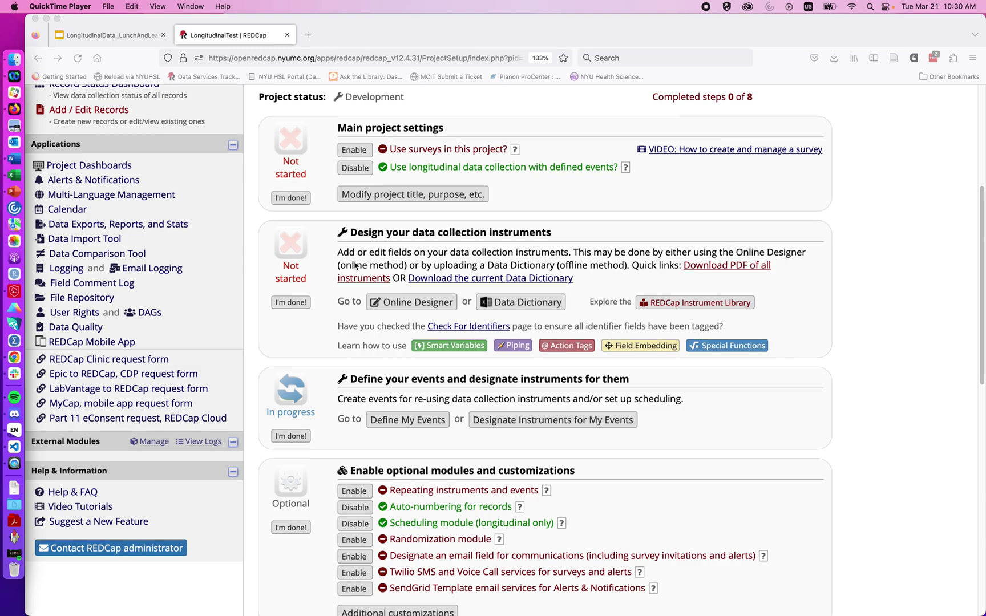
# Step: Add a third arm named 'Screening Arm' on the Define My Events page
pyautogui.scroll(5, 355, 265)
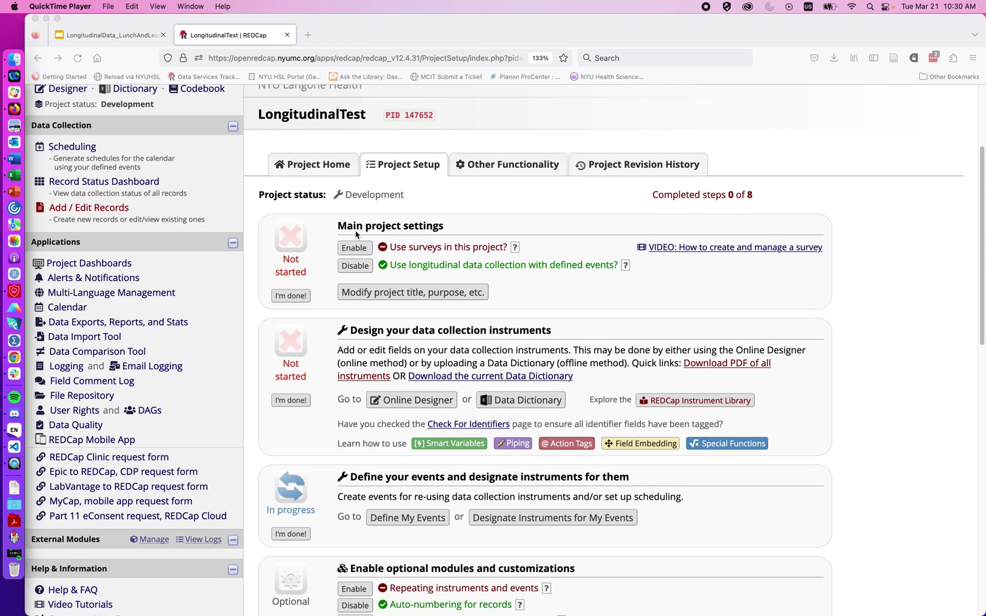
pyautogui.scroll(-5, 350, 360)
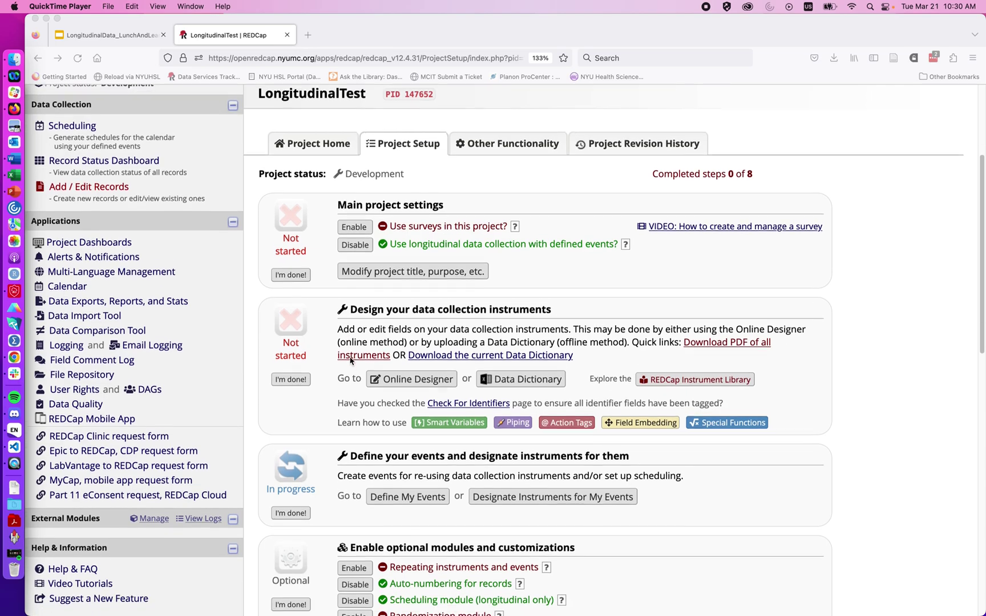
pyautogui.scroll(2, 351, 360)
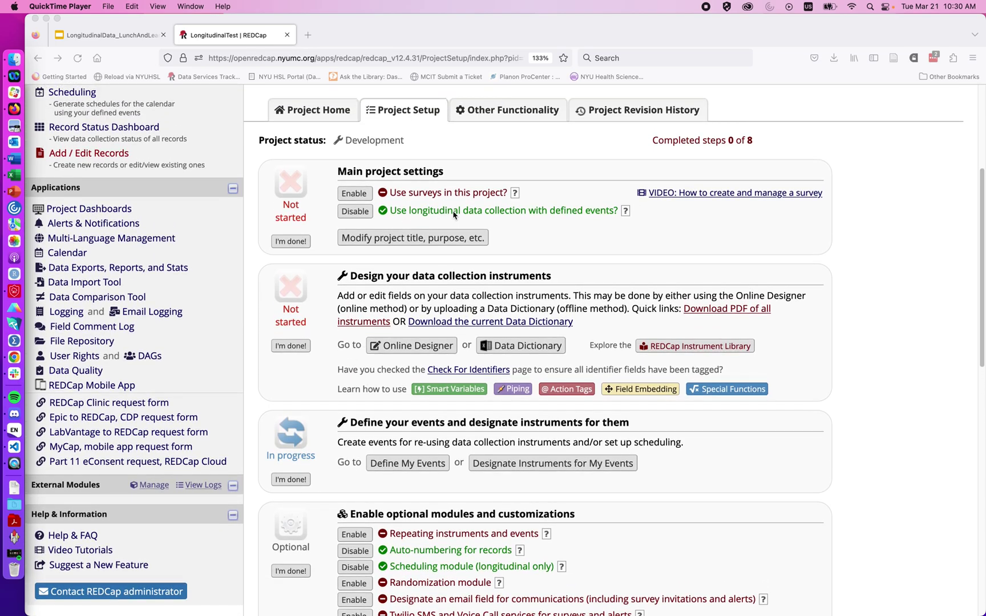
pyautogui.scroll(-2, 332, 409)
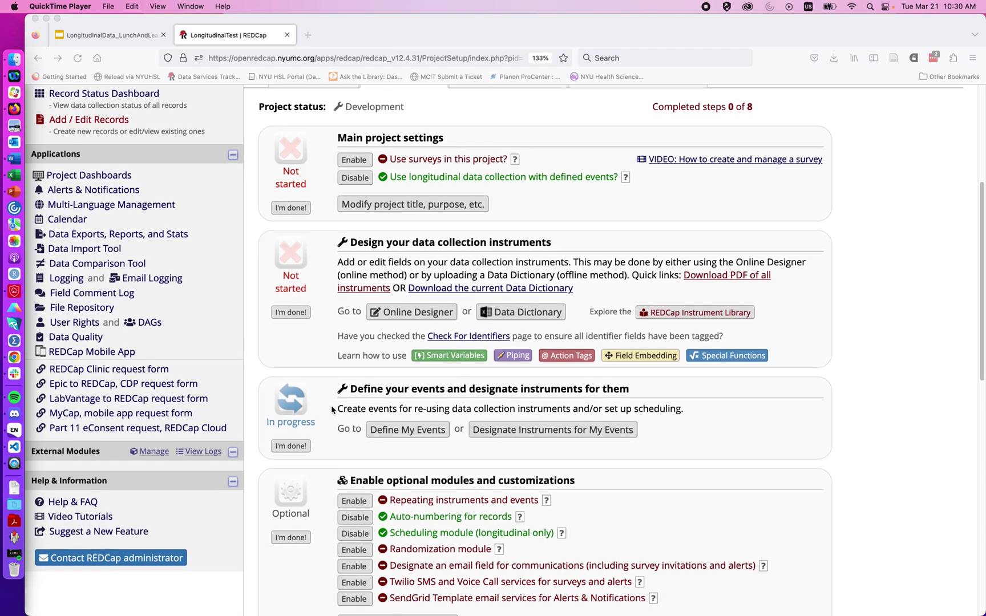
pyautogui.scroll(-1, 332, 410)
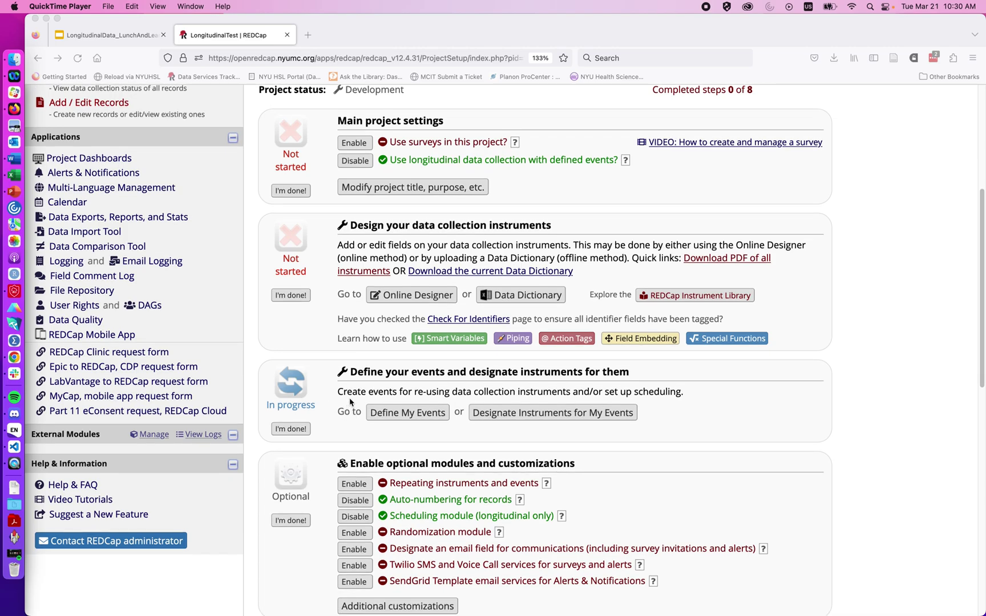
pyautogui.click(378, 415)
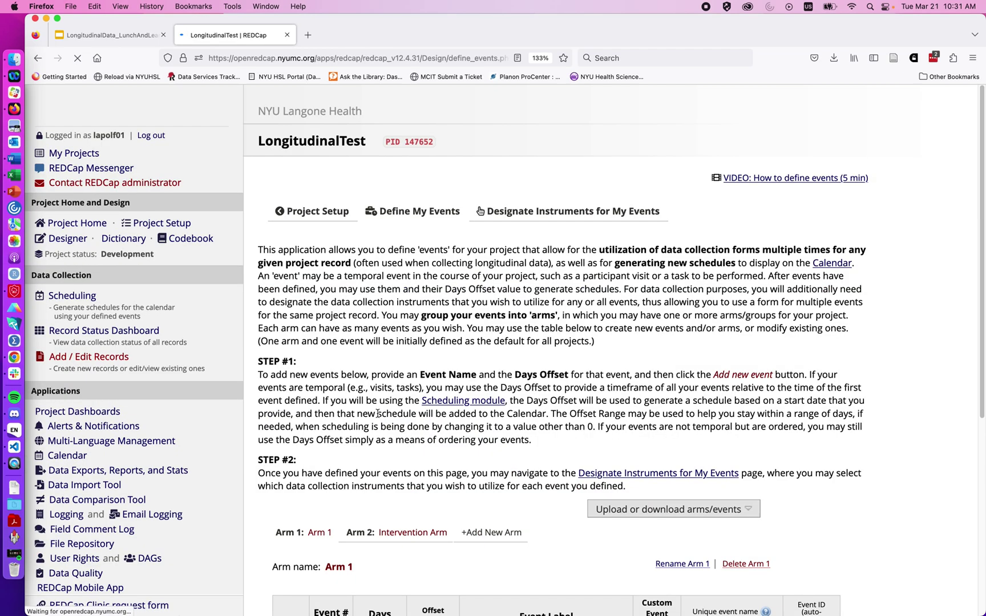
pyautogui.scroll(-10, 377, 415)
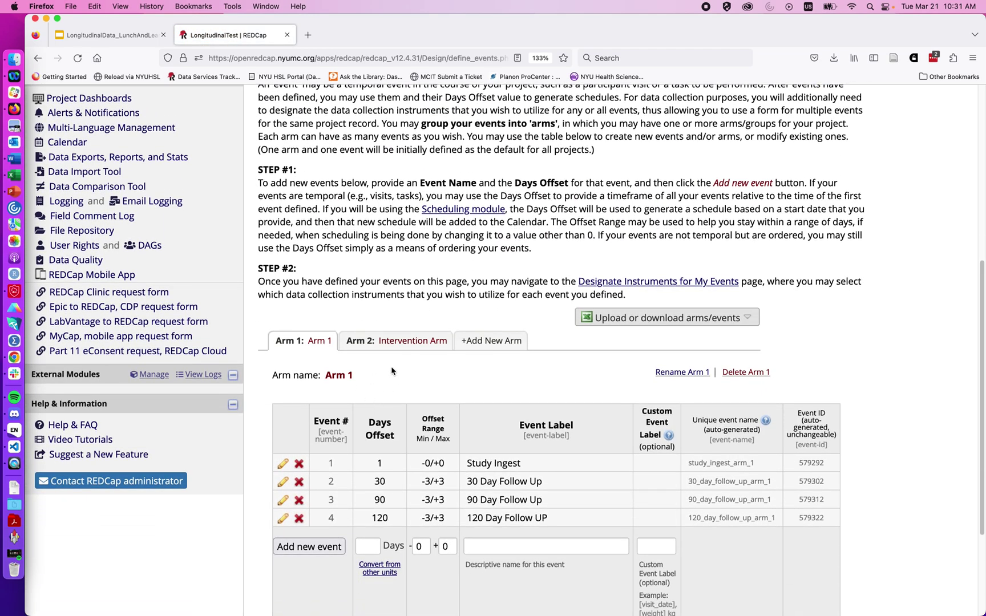
pyautogui.click(478, 341)
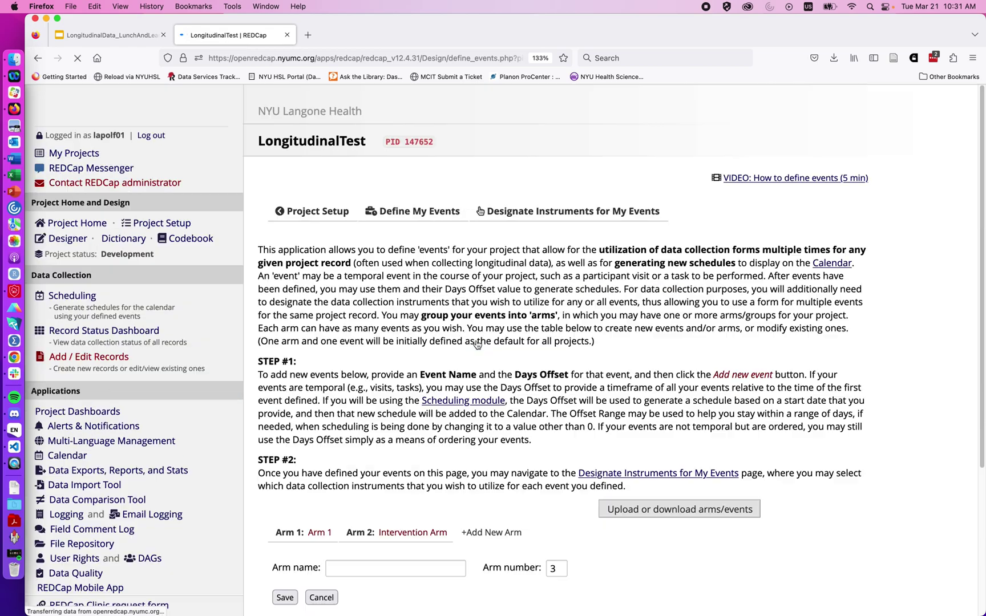
pyautogui.scroll(-11, 478, 341)
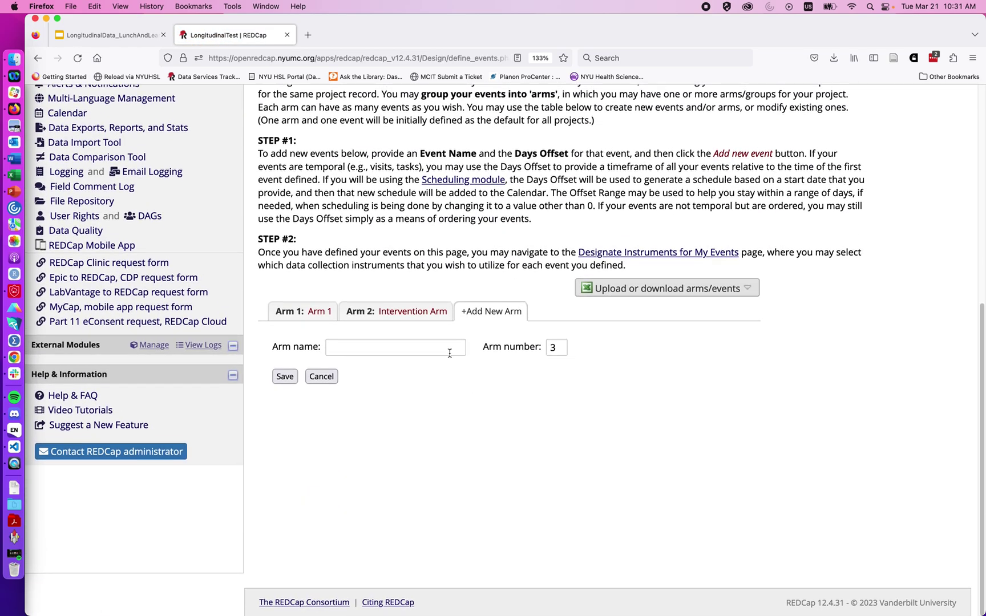
pyautogui.click(442, 351)
pyautogui.write('Screening Arm')
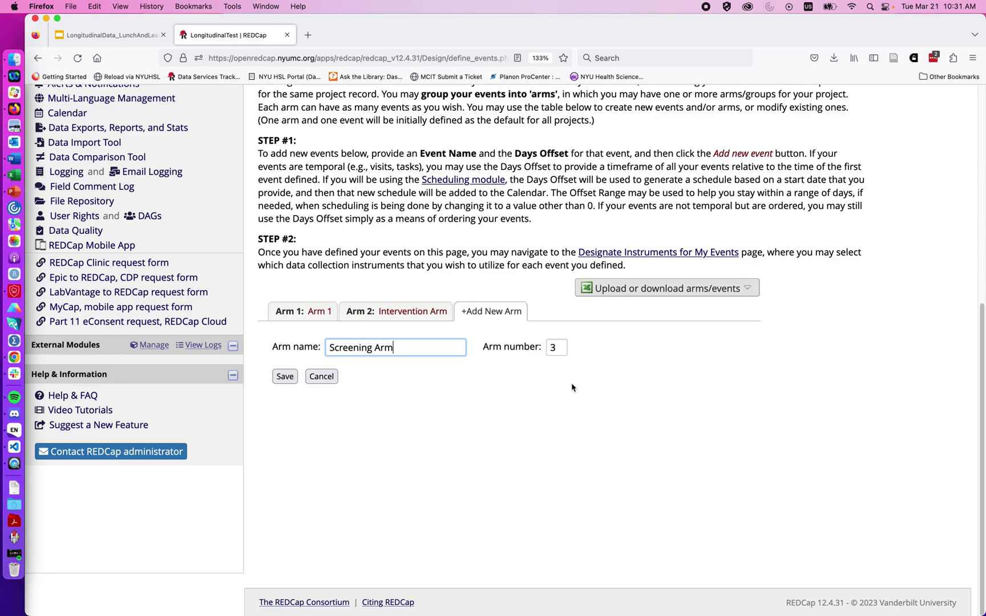
pyautogui.click(285, 377)
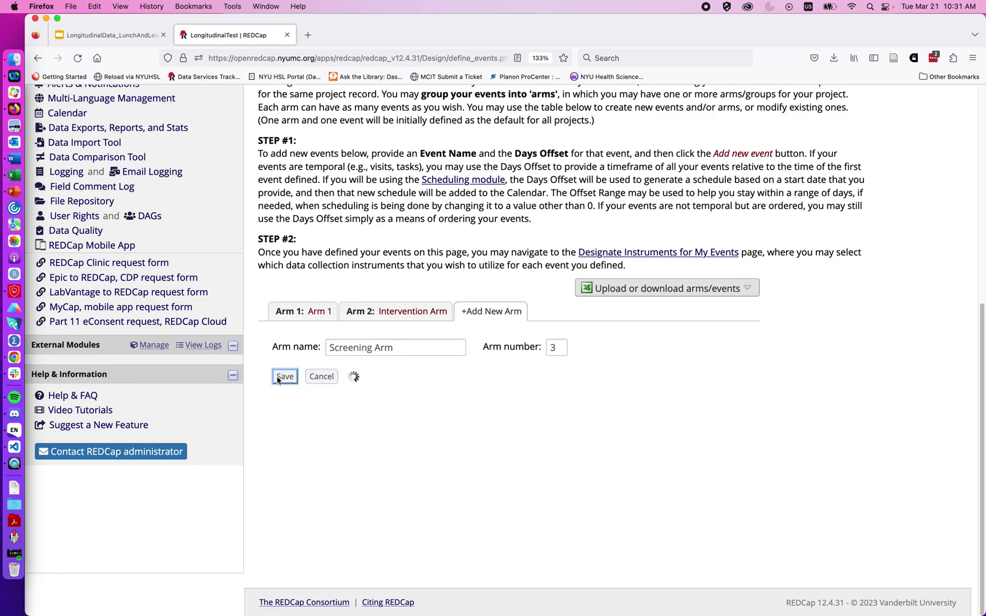
# Step: Add an event labelled 'Screen' at day 1 to Screening Arm
pyautogui.click(365, 473)
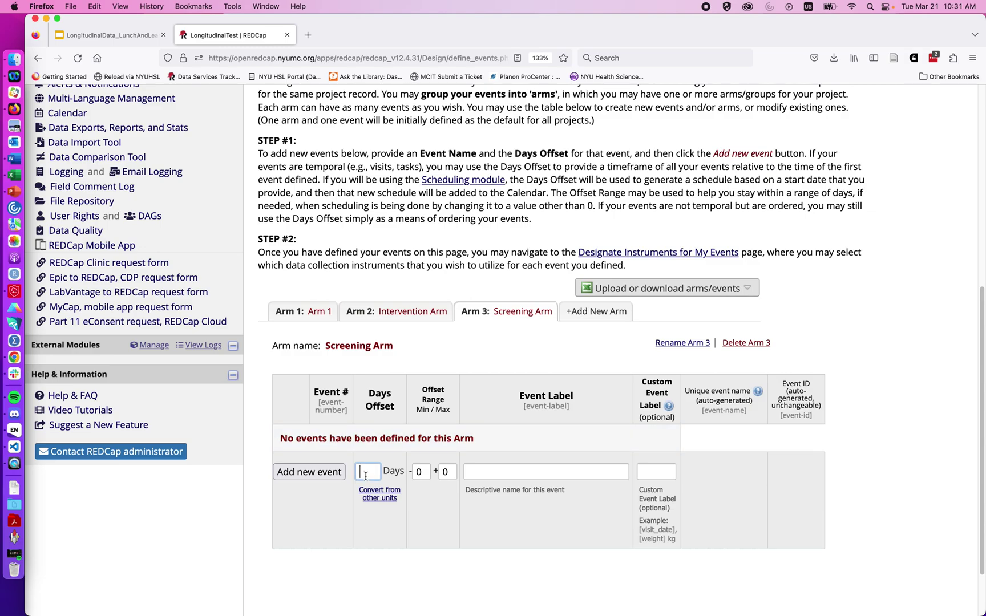
pyautogui.write('1')
pyautogui.click(484, 468)
pyautogui.write('Screen')
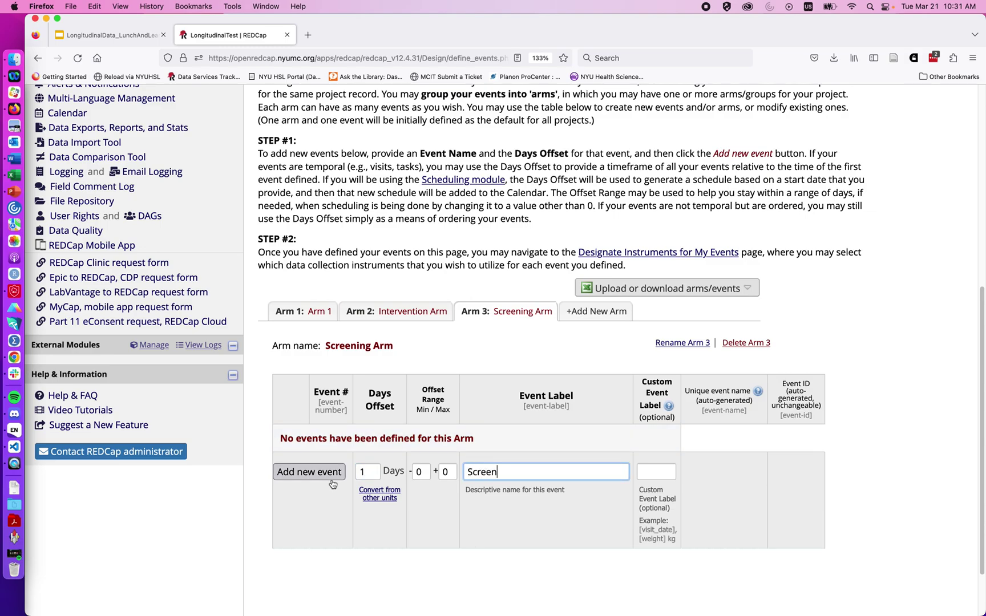
pyautogui.click(296, 473)
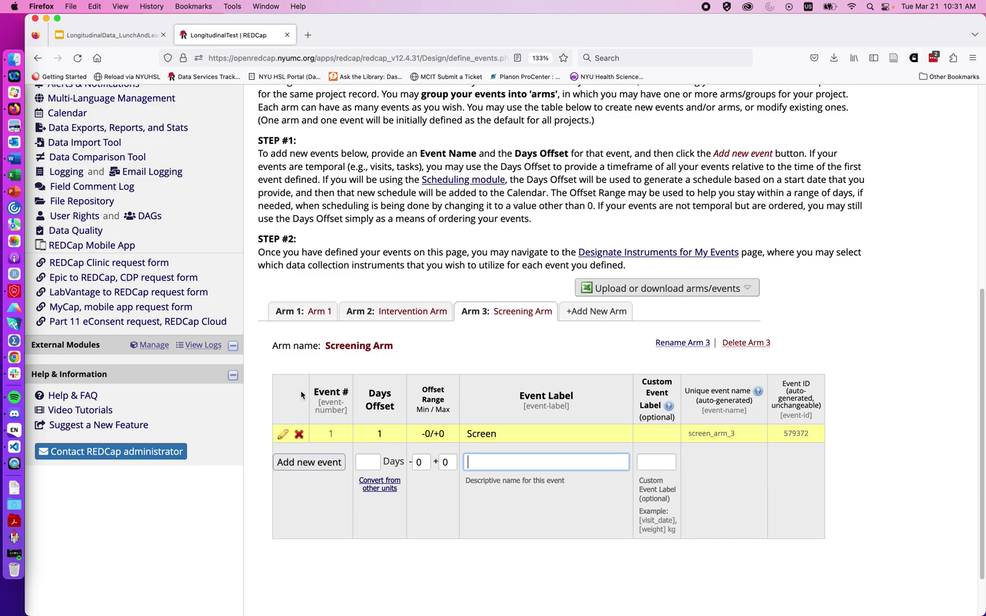
pyautogui.click(305, 313)
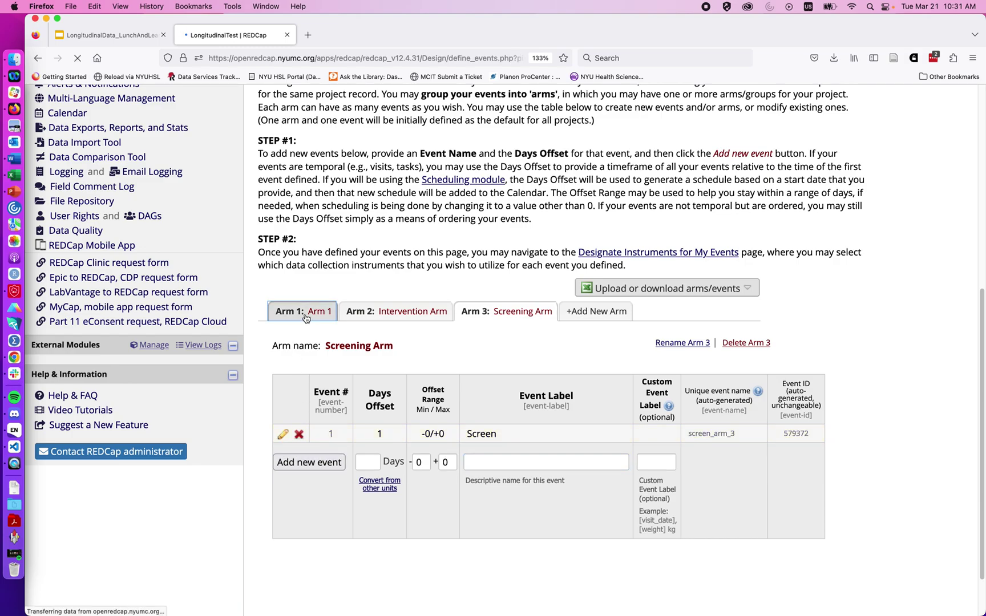
# Step: Renumber the original Arm 1 as Arm 4
pyautogui.scroll(-5, 604, 477)
pyautogui.scroll(-2, 603, 478)
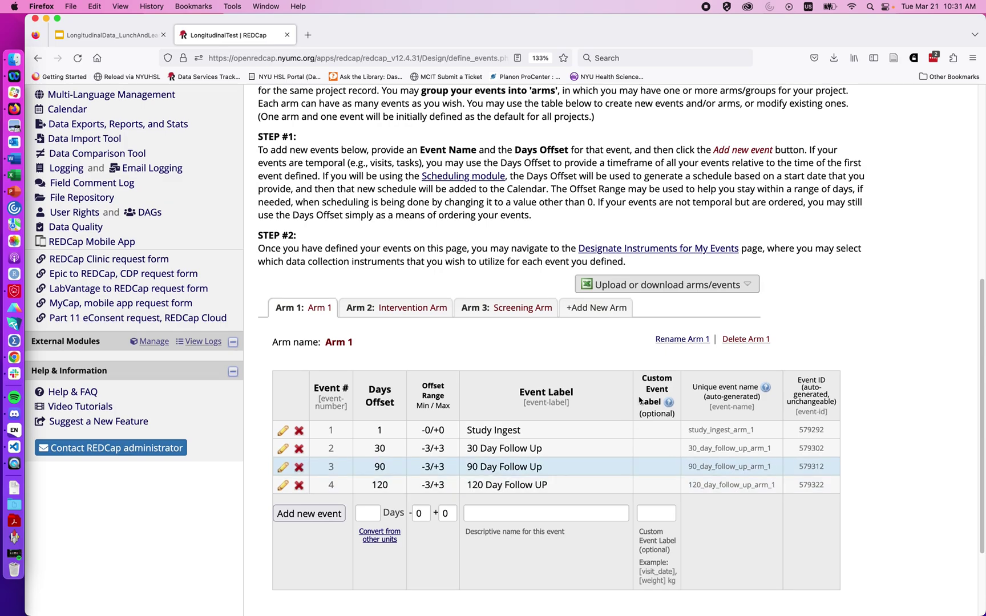
pyautogui.click(682, 339)
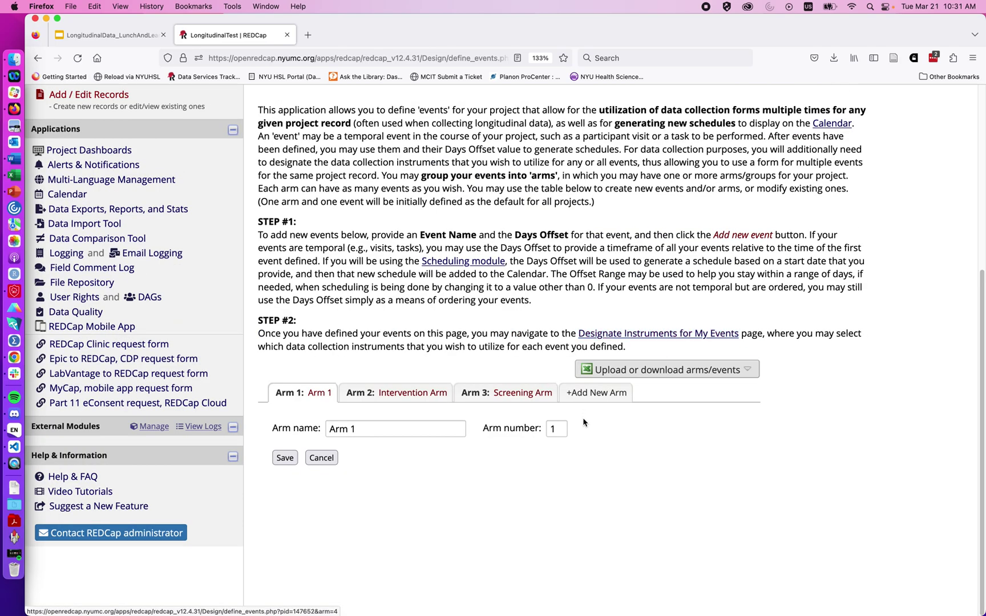
pyautogui.doubleClick(555, 429)
pyautogui.write('4')
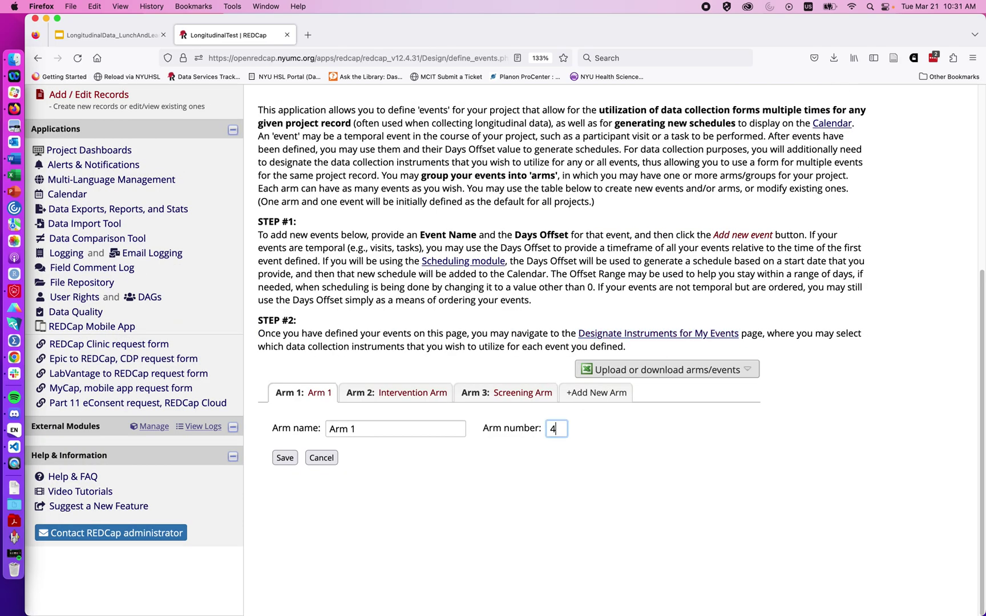
pyautogui.click(286, 459)
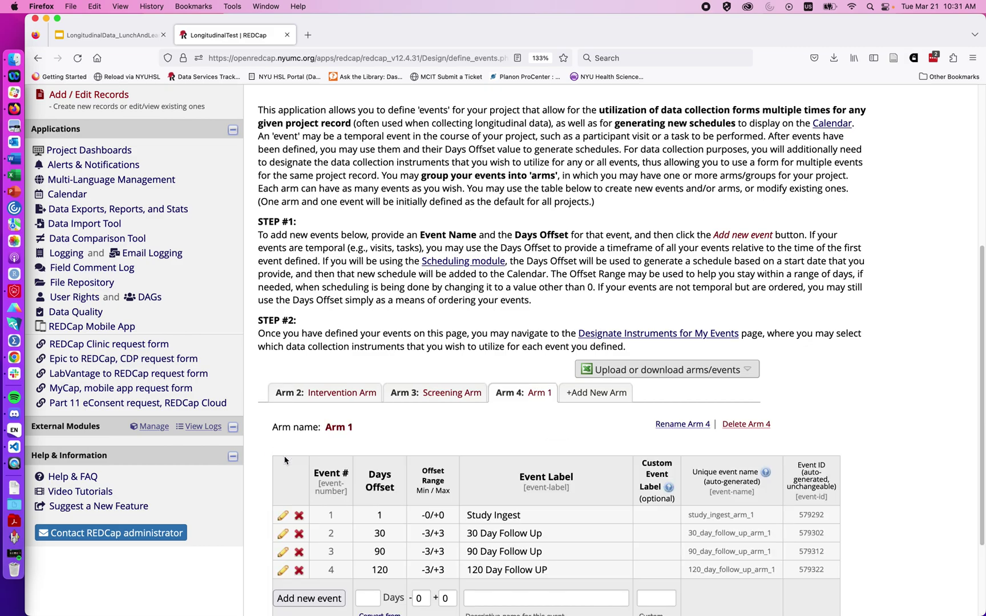
# Step: Renumber Screening Arm from Arm 3 to Arm 1
pyautogui.click(423, 391)
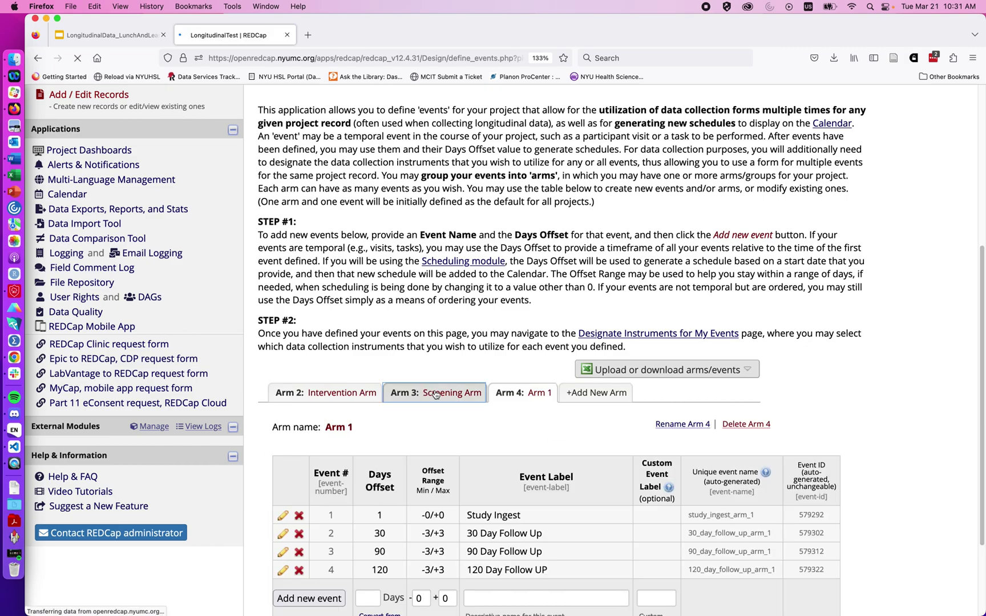
pyautogui.scroll(-5, 556, 440)
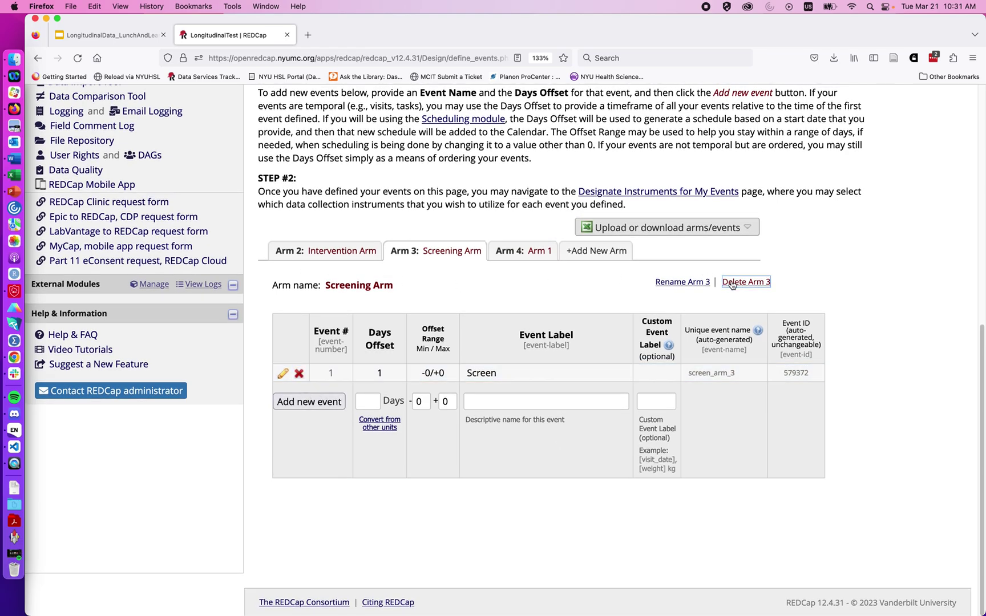
pyautogui.click(698, 284)
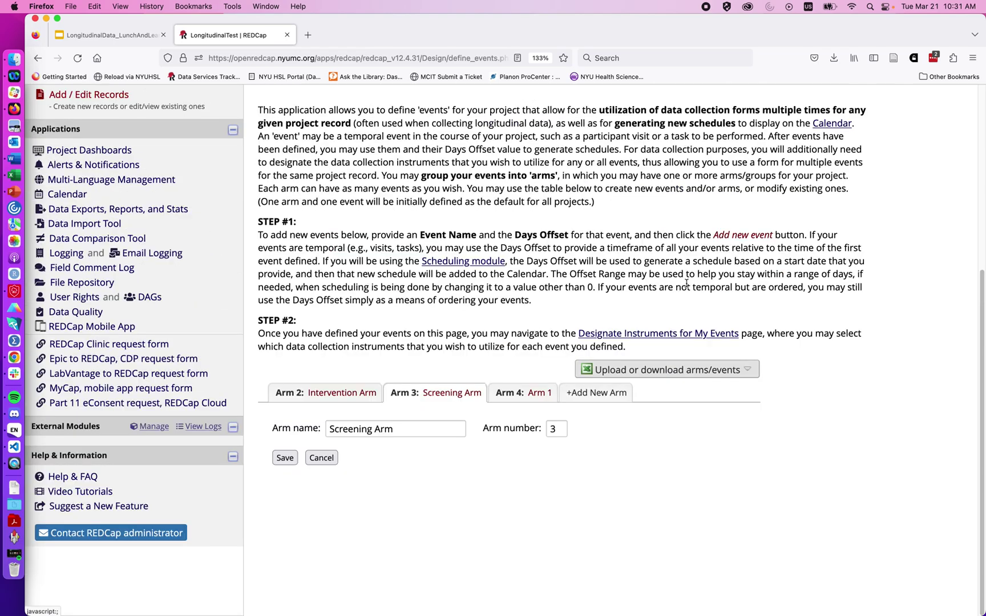
pyautogui.doubleClick(553, 429)
pyautogui.write('1')
pyautogui.click(286, 459)
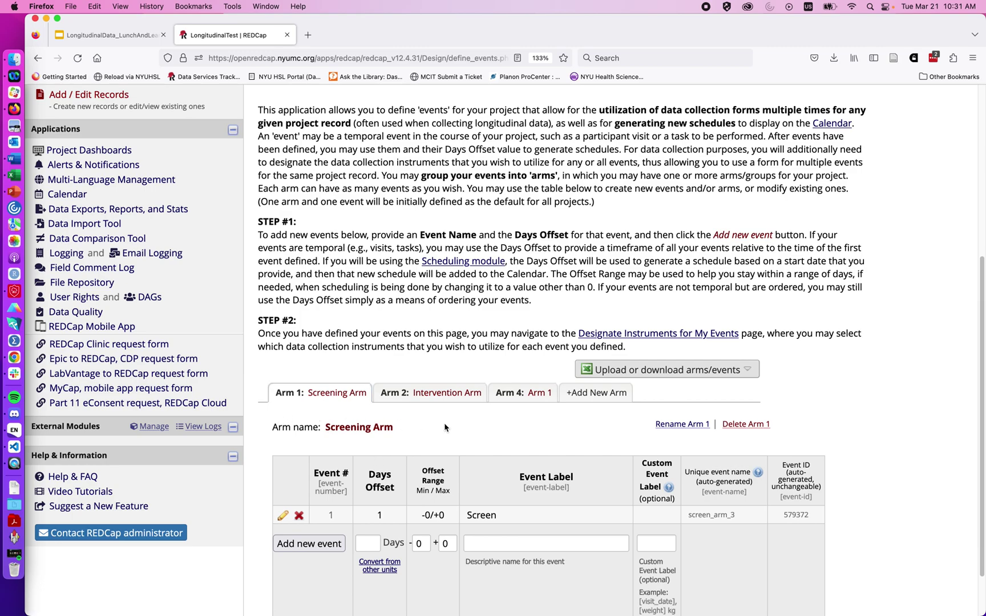
pyautogui.scroll(5, 446, 427)
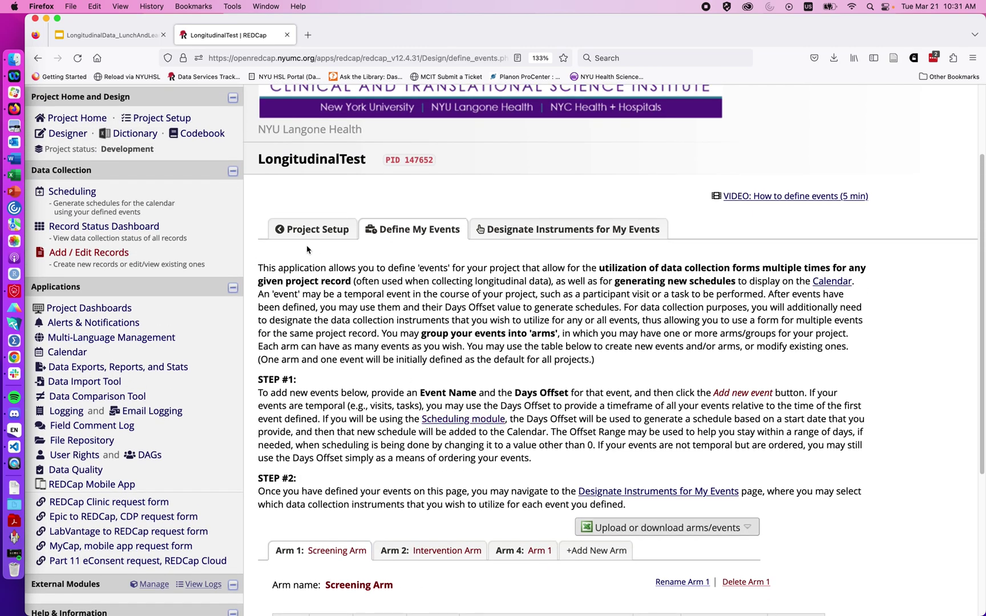
# Step: Disable Auto-numbering for records in Project Setup's optional modules, confirming the prompt
pyautogui.click(306, 232)
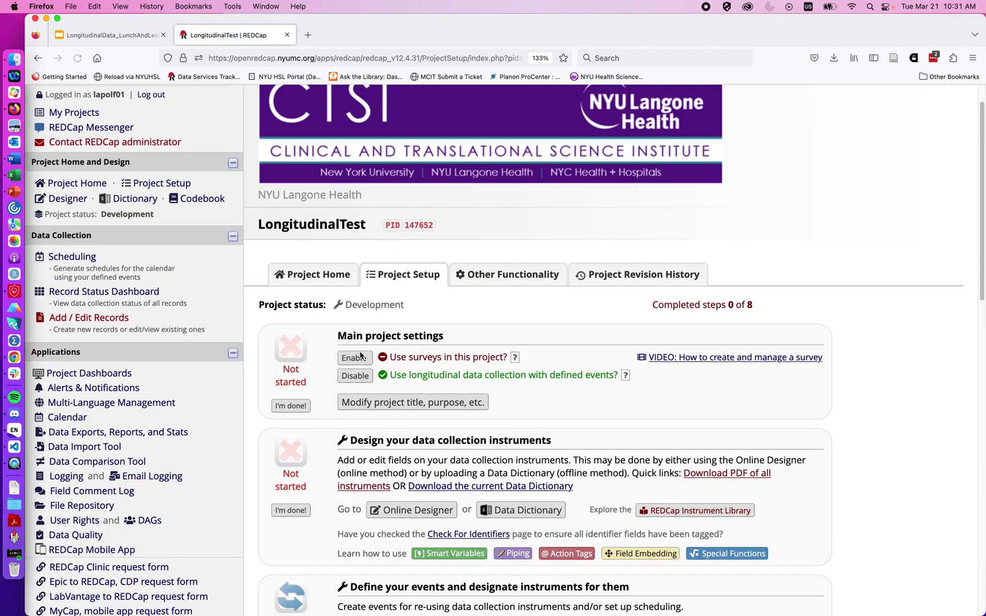
pyautogui.scroll(-4, 360, 355)
pyautogui.scroll(-3, 360, 355)
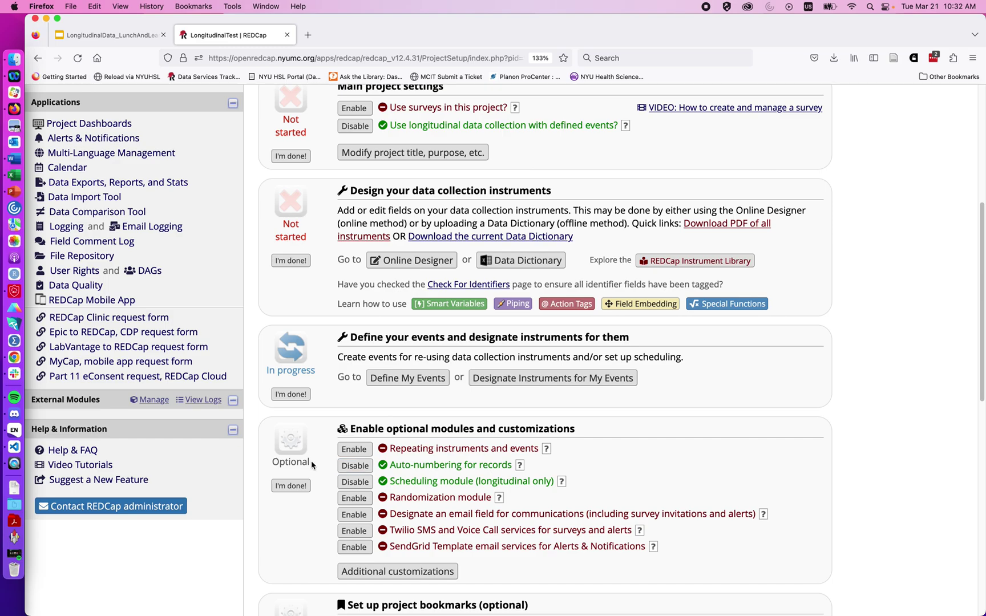
pyautogui.click(343, 467)
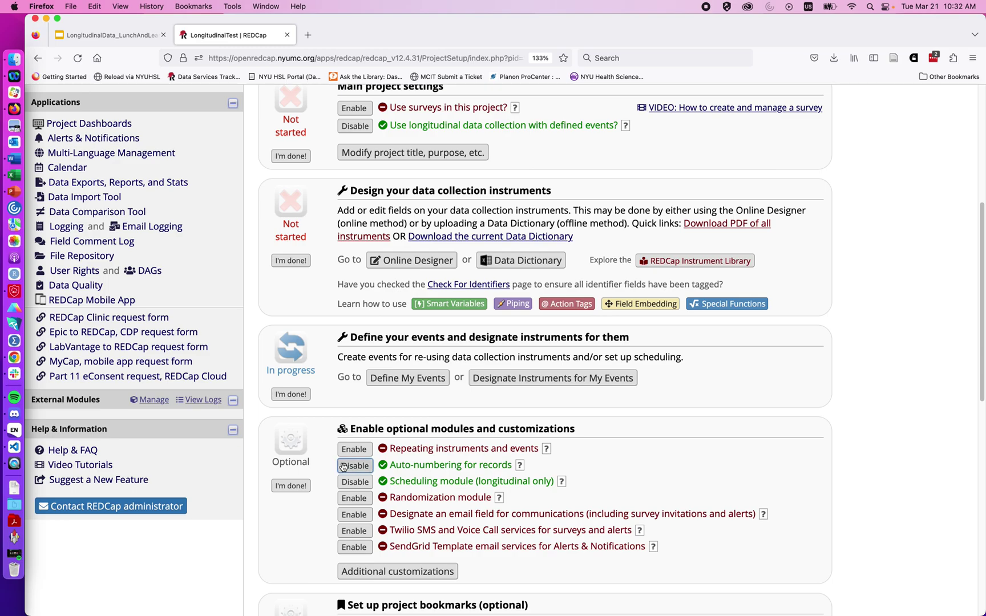
pyautogui.click(346, 467)
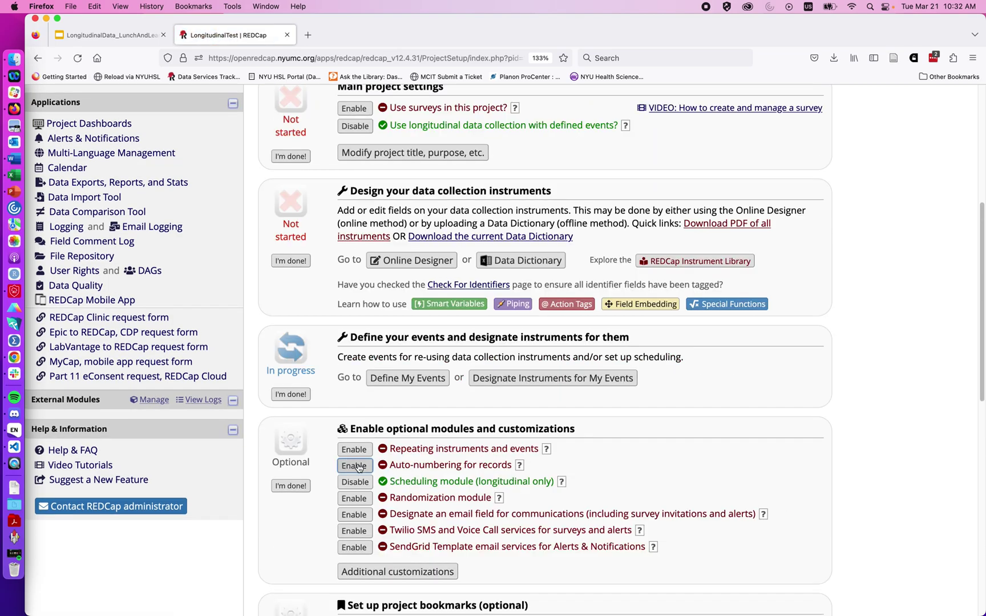
pyautogui.scroll(1, 359, 467)
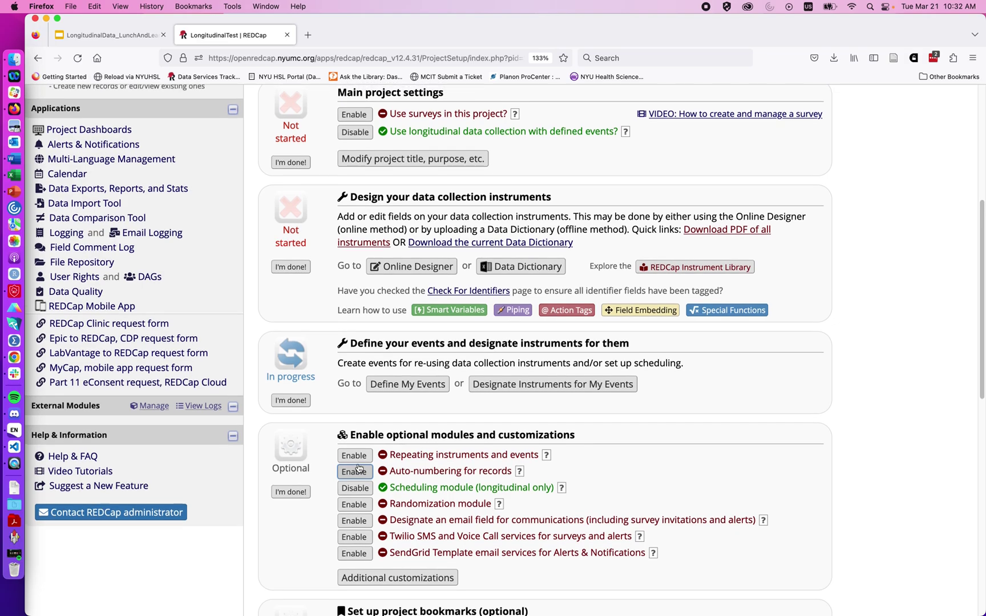
# Step: Designate the Nacho Craving Index Survey for Screening Arm's Screen event and save the assignments
pyautogui.click(479, 387)
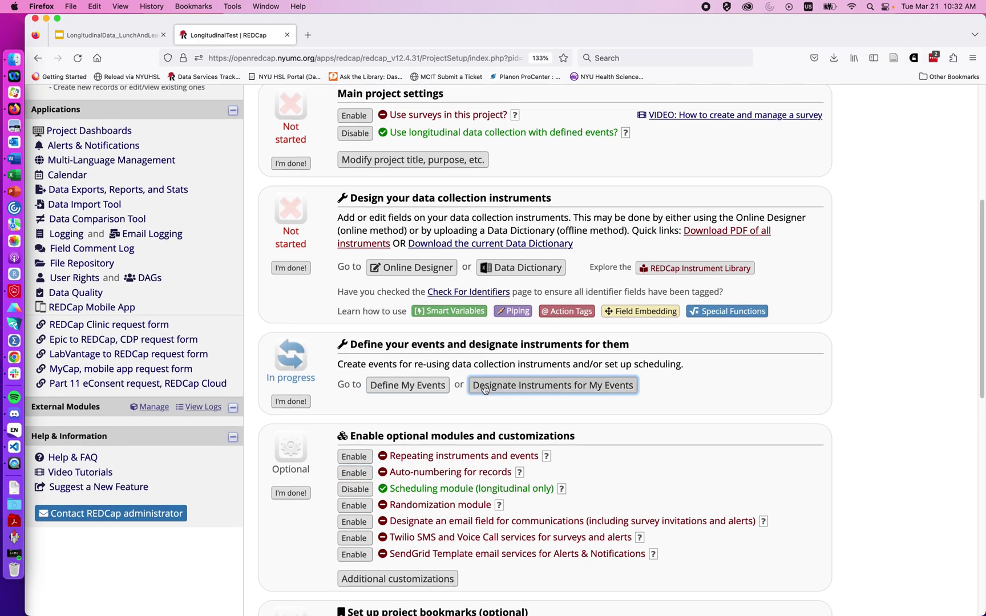
pyautogui.scroll(-5, 484, 386)
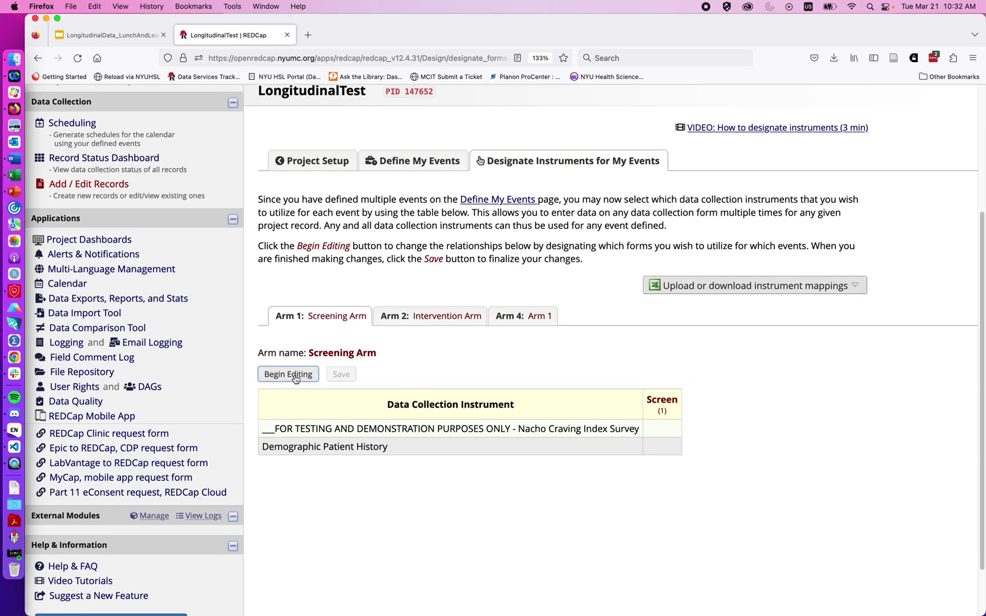
pyautogui.click(291, 375)
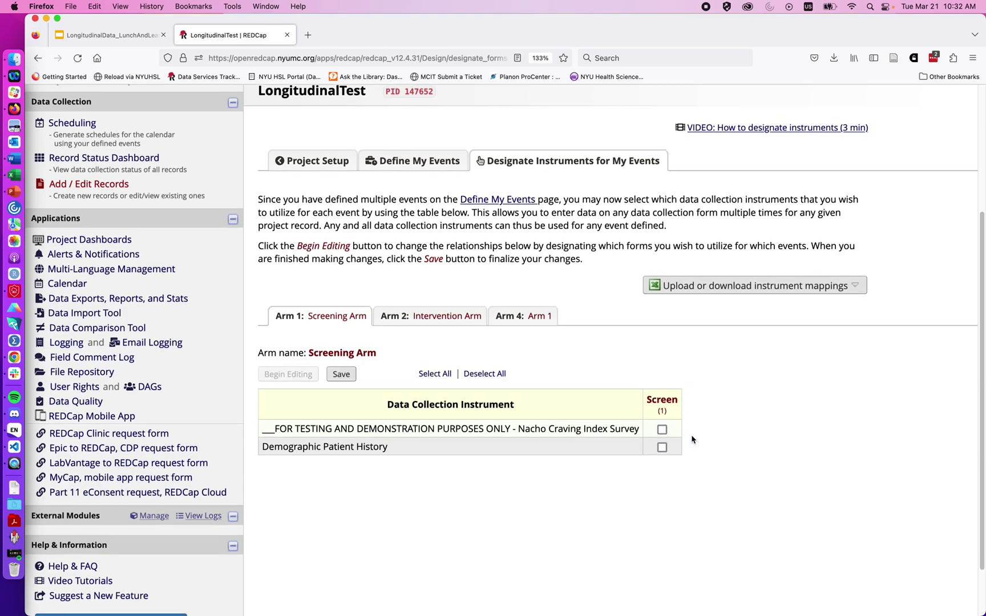
pyautogui.click(662, 429)
pyautogui.click(342, 380)
pyautogui.scroll(4, 228, 262)
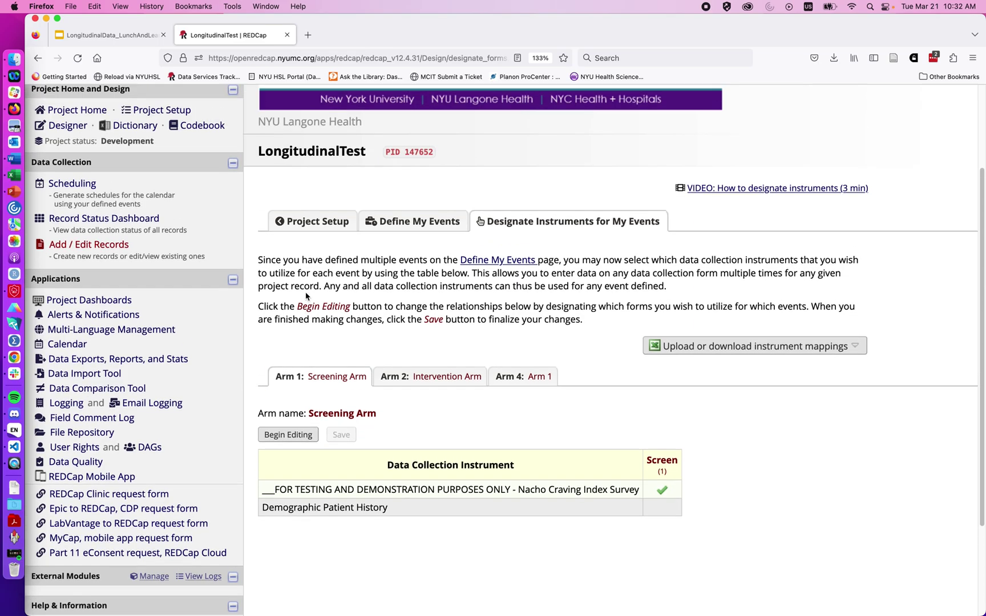
pyautogui.click(96, 283)
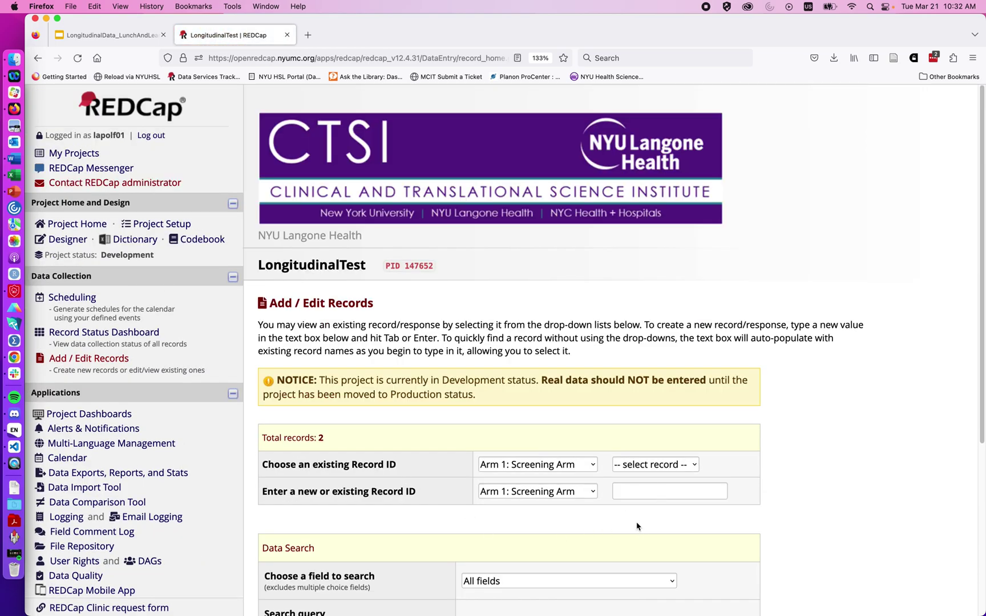
# Step: Create record 123 with the nachos question answered Yes and save the form
pyautogui.click(634, 489)
pyautogui.write('123')
pyautogui.press('Return')
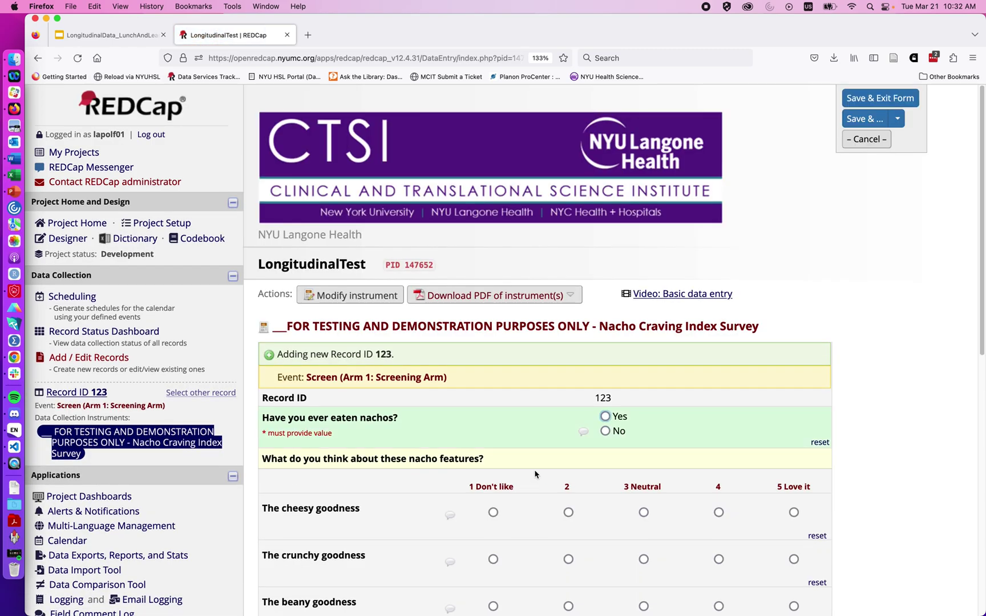
pyautogui.click(605, 417)
pyautogui.scroll(-20, 578, 534)
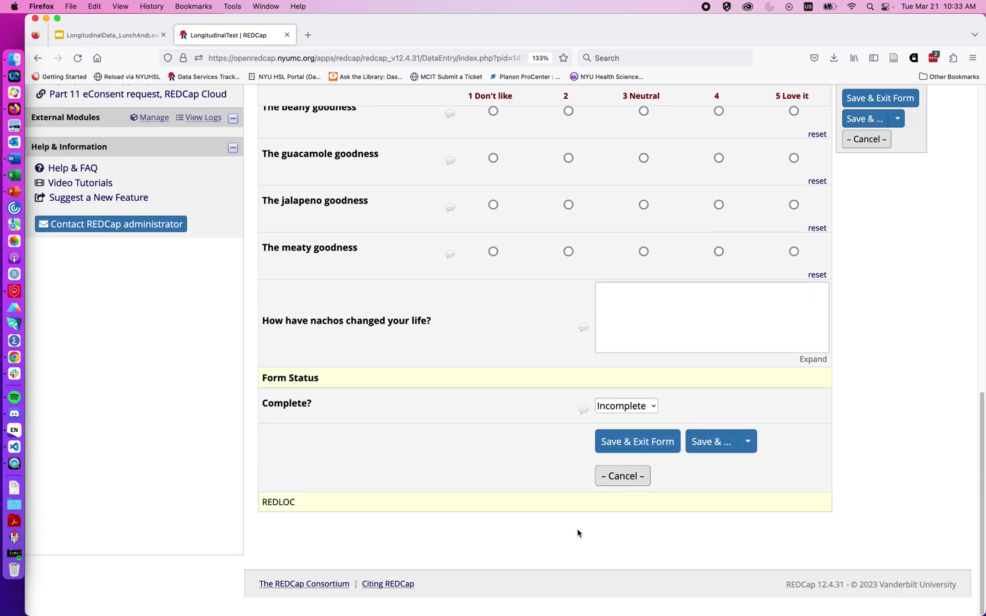
pyautogui.click(625, 460)
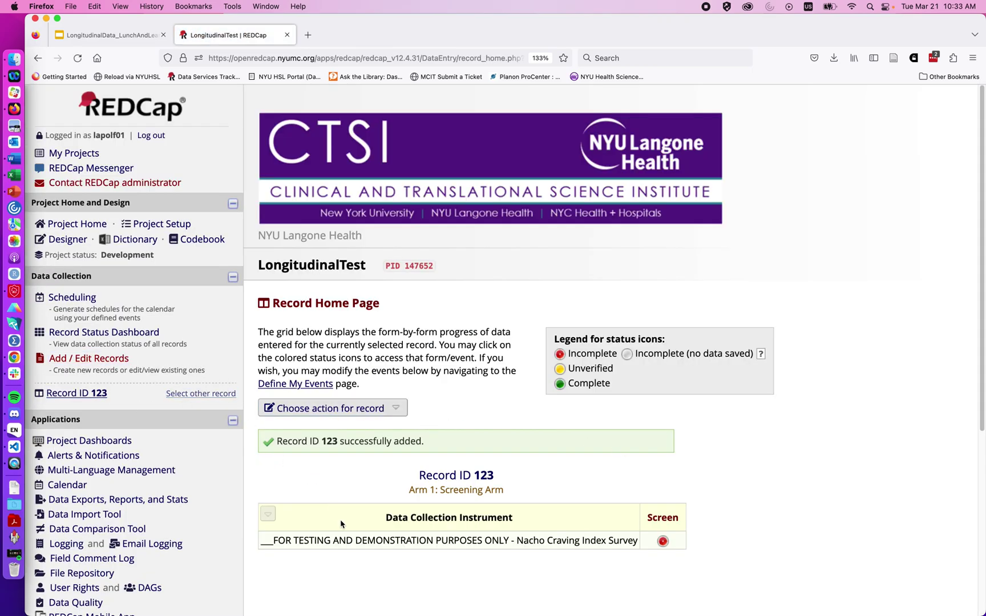
pyautogui.click(78, 360)
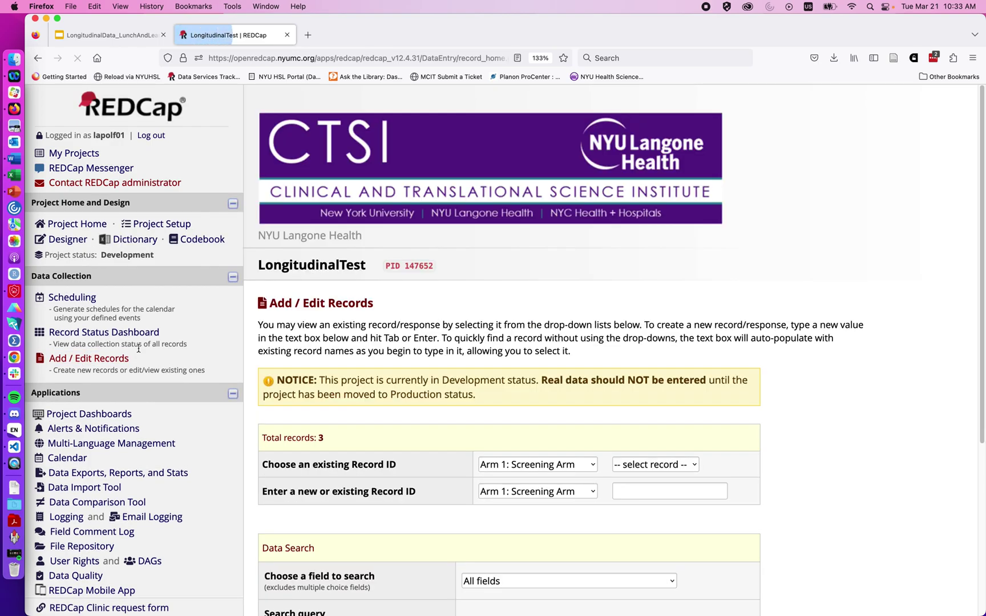
# Step: Create record ID 123 in Arm 2: Intervention Arm and review its events
pyautogui.click(585, 492)
pyautogui.click(582, 505)
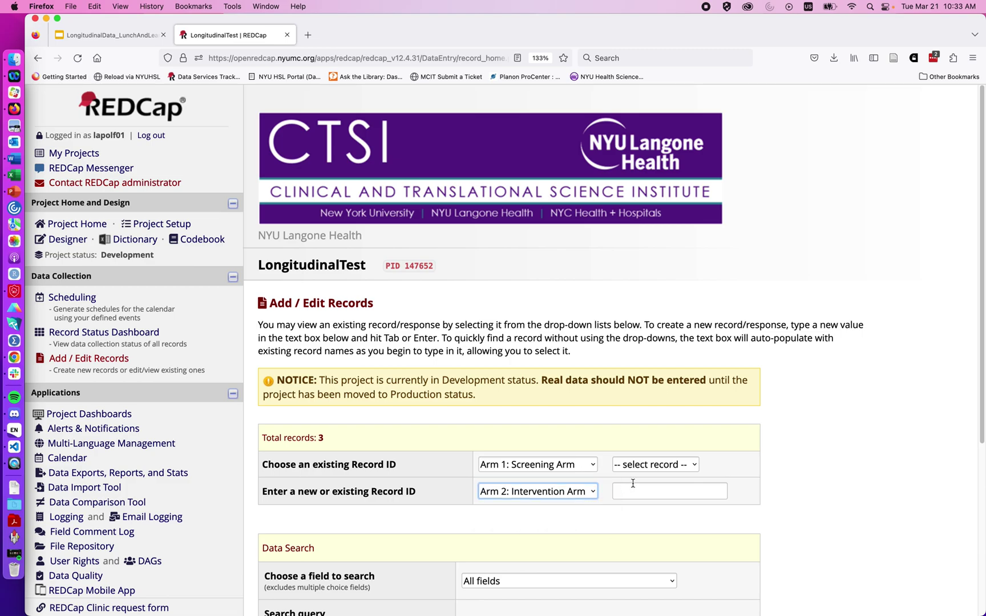
pyautogui.click(649, 486)
pyautogui.write('123')
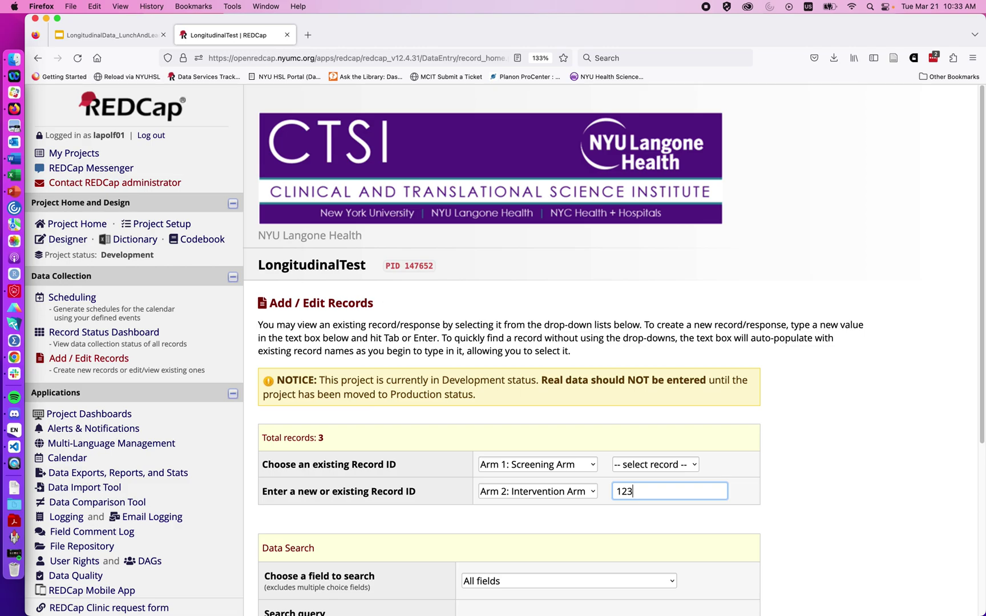
pyautogui.press('Tab')
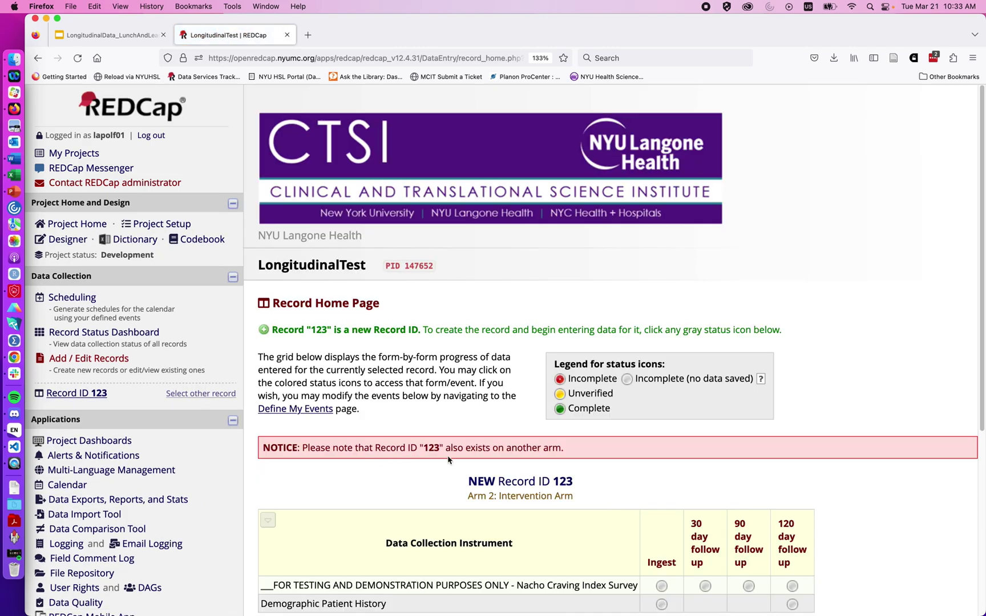
pyautogui.scroll(-5, 497, 515)
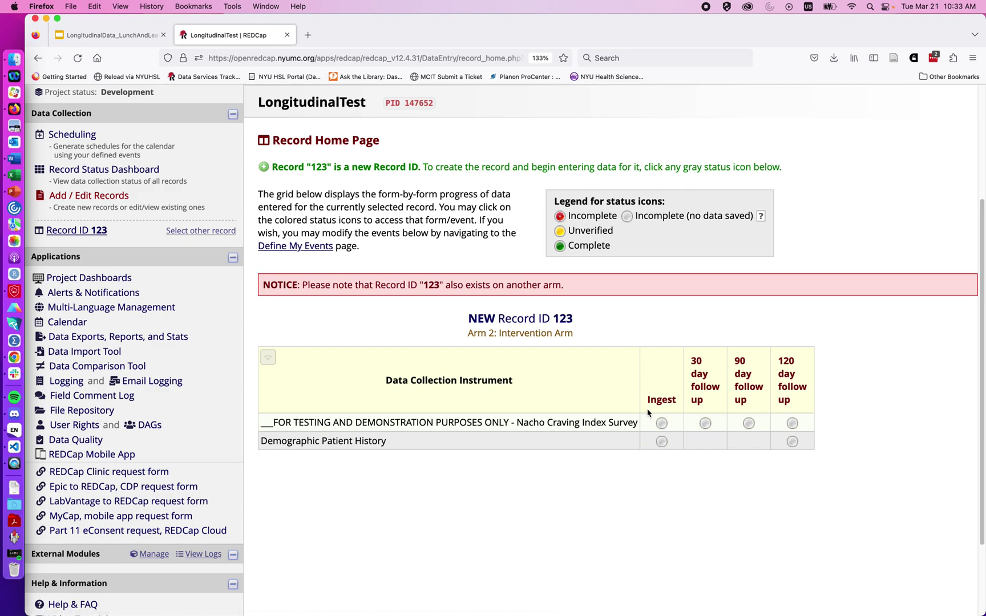
pyautogui.scroll(2, 559, 355)
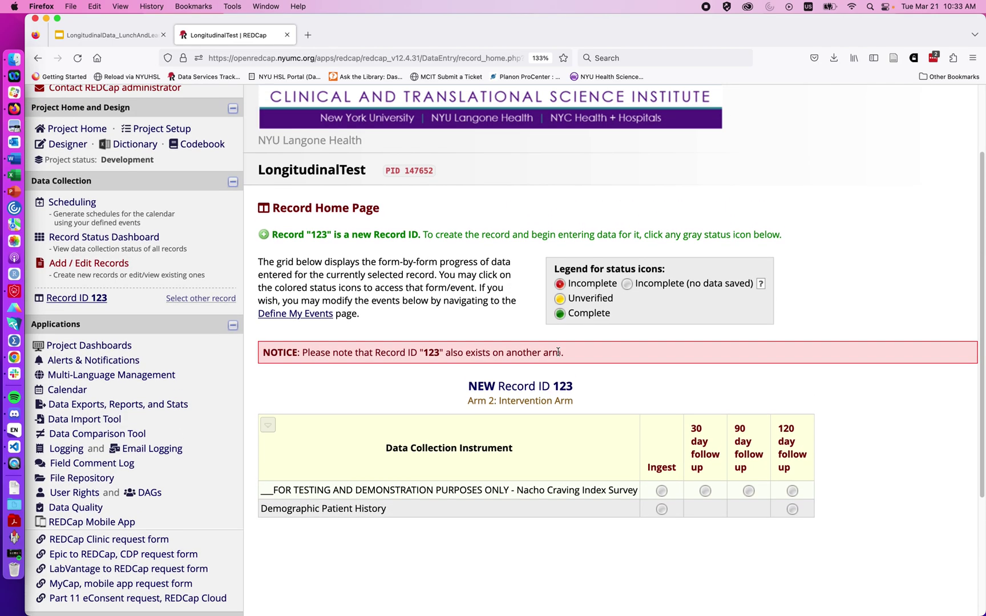
# Step: Enable the Randomization module in Project Setup's optional modules
pyautogui.click(146, 135)
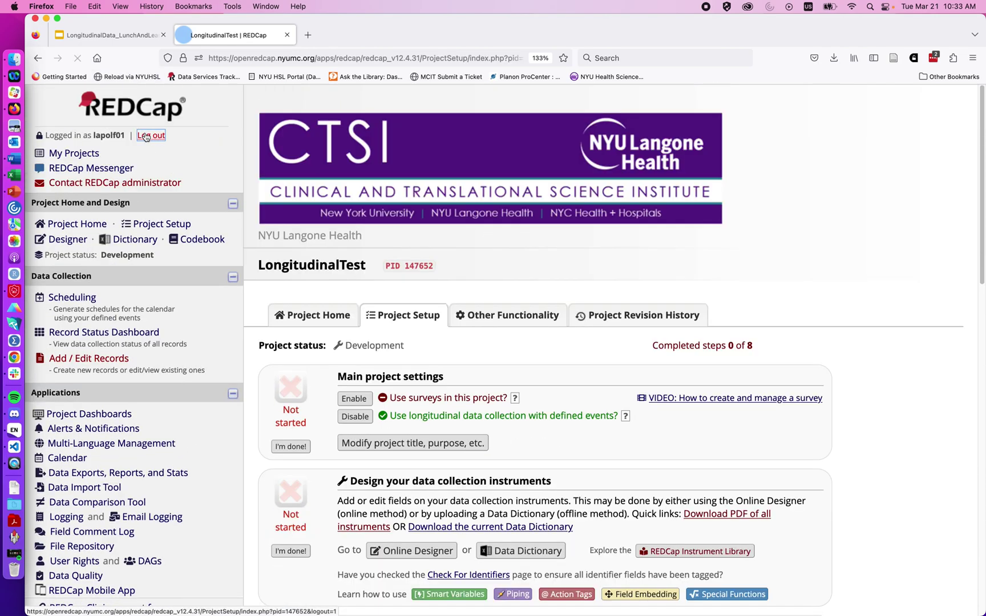
pyautogui.scroll(-4, 365, 374)
pyautogui.scroll(-8, 366, 373)
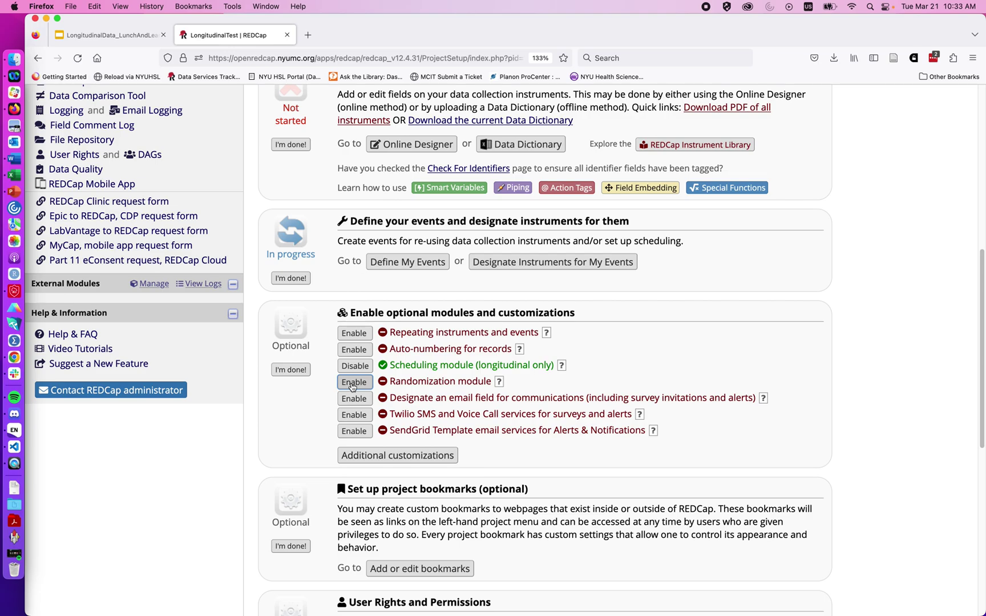
pyautogui.click(353, 383)
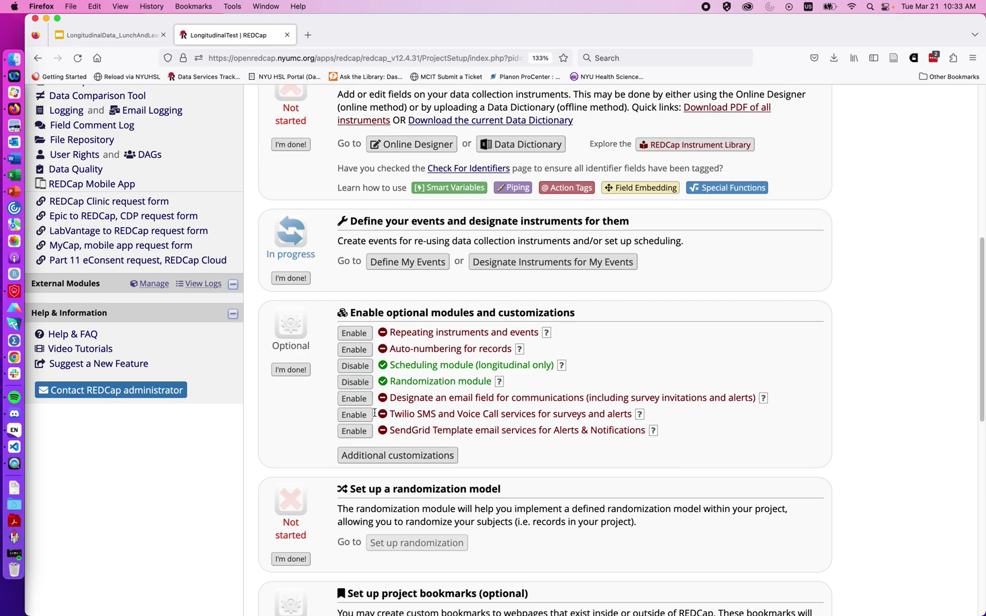
pyautogui.scroll(5, 357, 370)
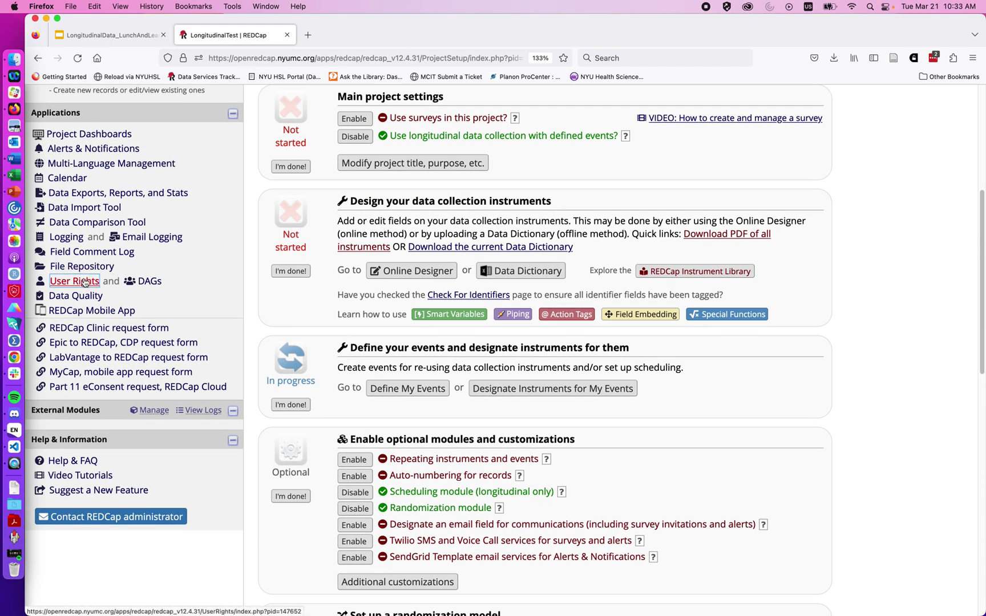
# Step: Save the project user's rights with Randomization Setup, Dashboard and Randomize privileges
pyautogui.click(84, 282)
pyautogui.scroll(-5, 319, 463)
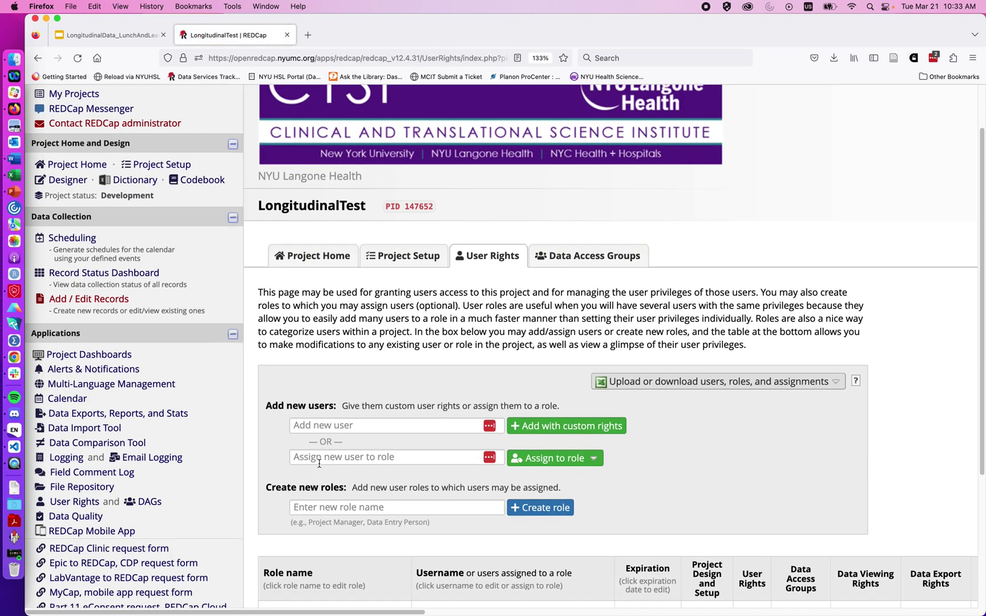
pyautogui.scroll(-2, 319, 464)
pyautogui.click(498, 451)
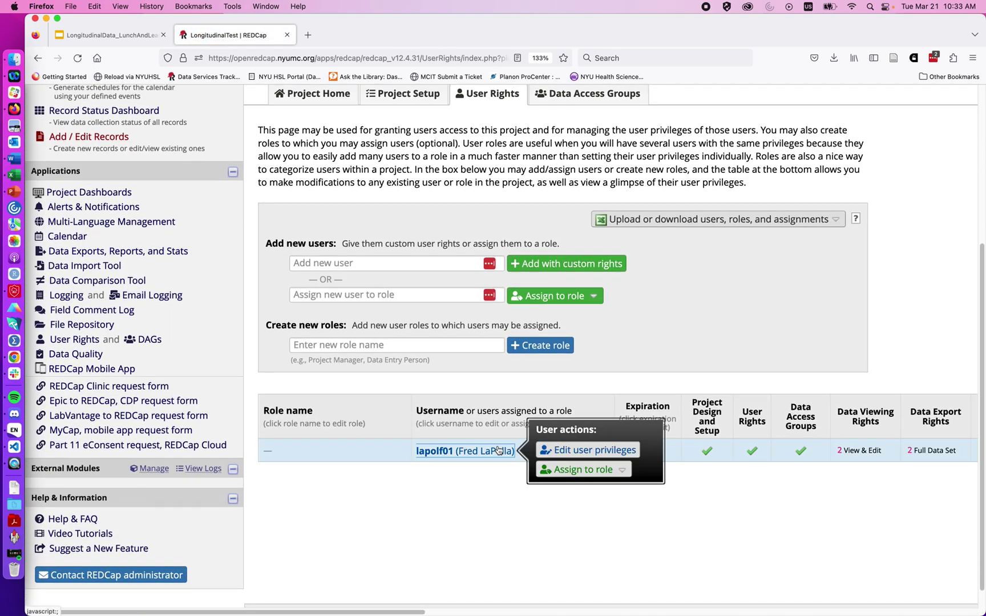
pyautogui.click(572, 449)
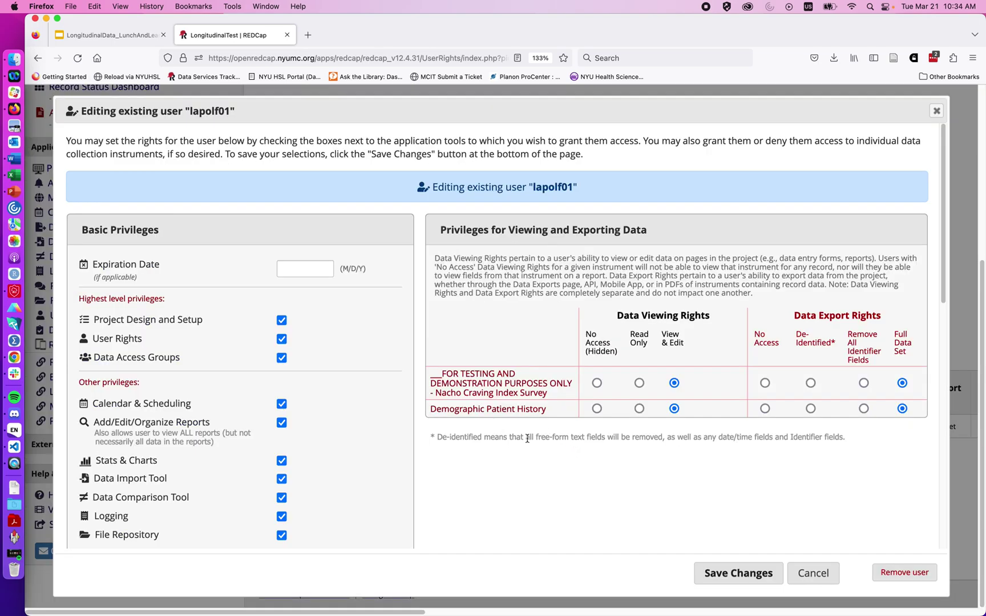
pyautogui.scroll(-5, 329, 438)
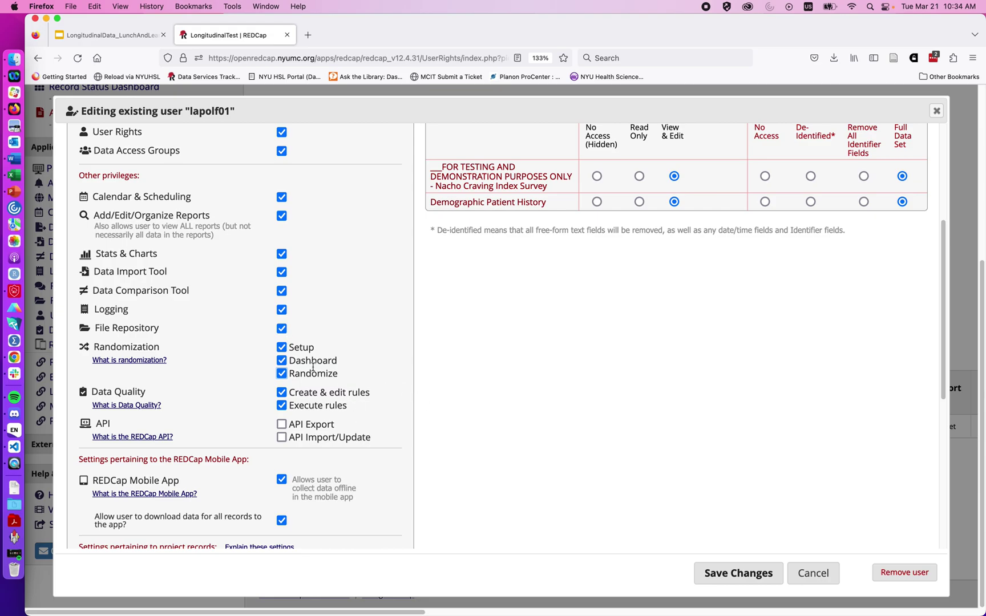
pyautogui.click(711, 574)
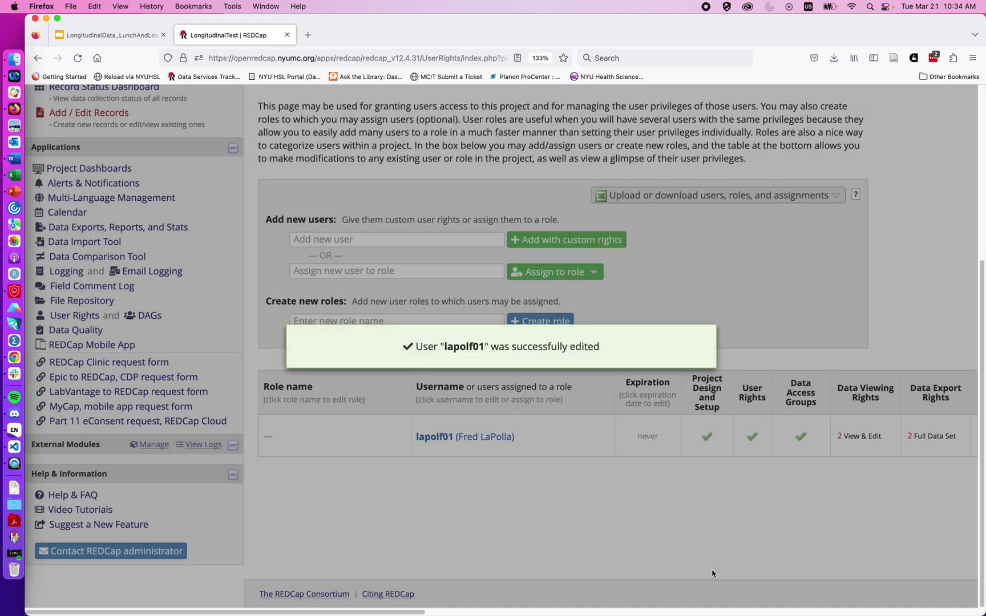
# Step: Return to Project Setup and scroll down to the randomization model step
pyautogui.scroll(2, 598, 500)
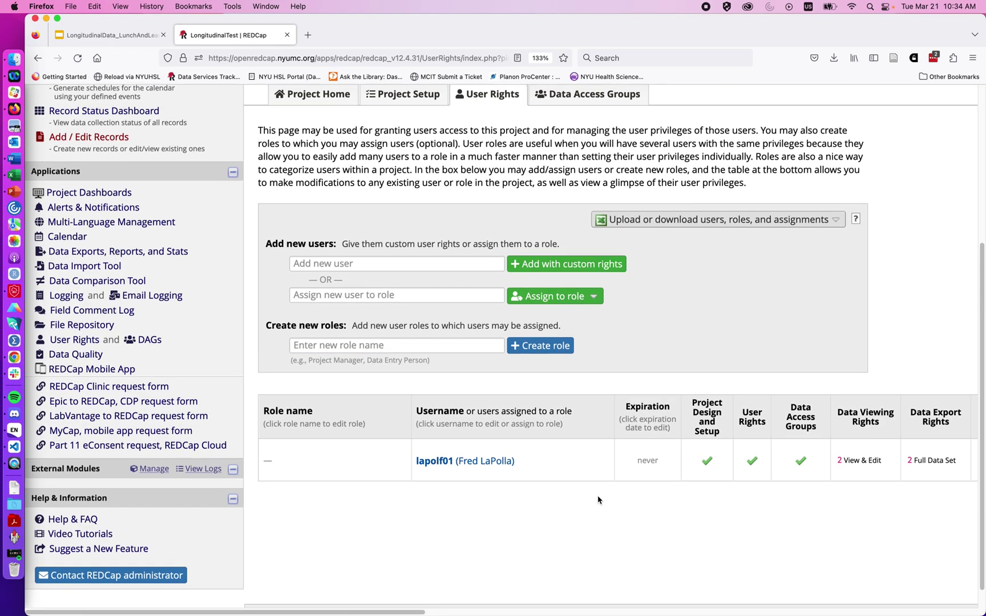
pyautogui.scroll(8, 599, 500)
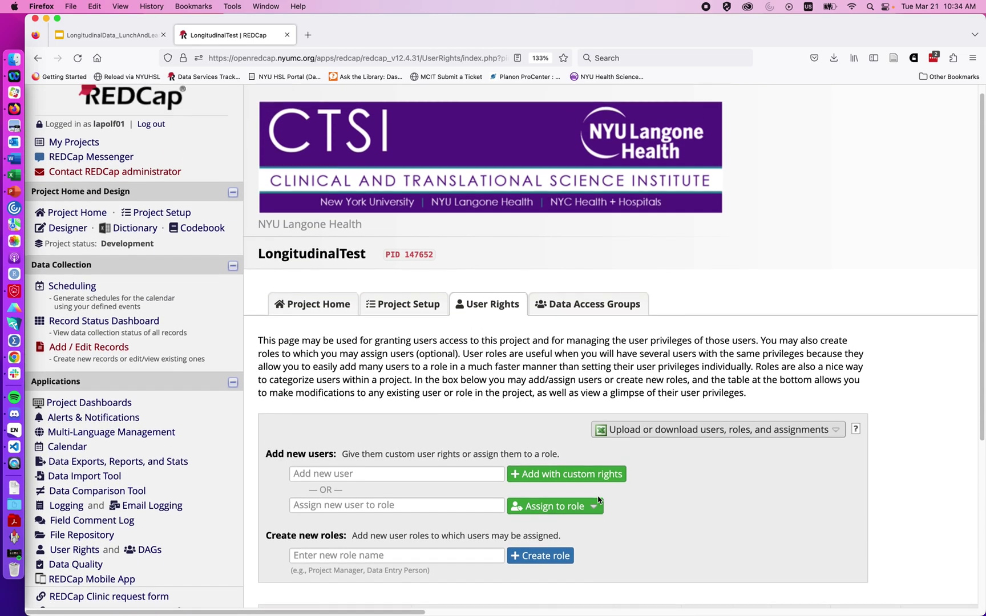
pyautogui.scroll(1, 598, 500)
pyautogui.click(160, 224)
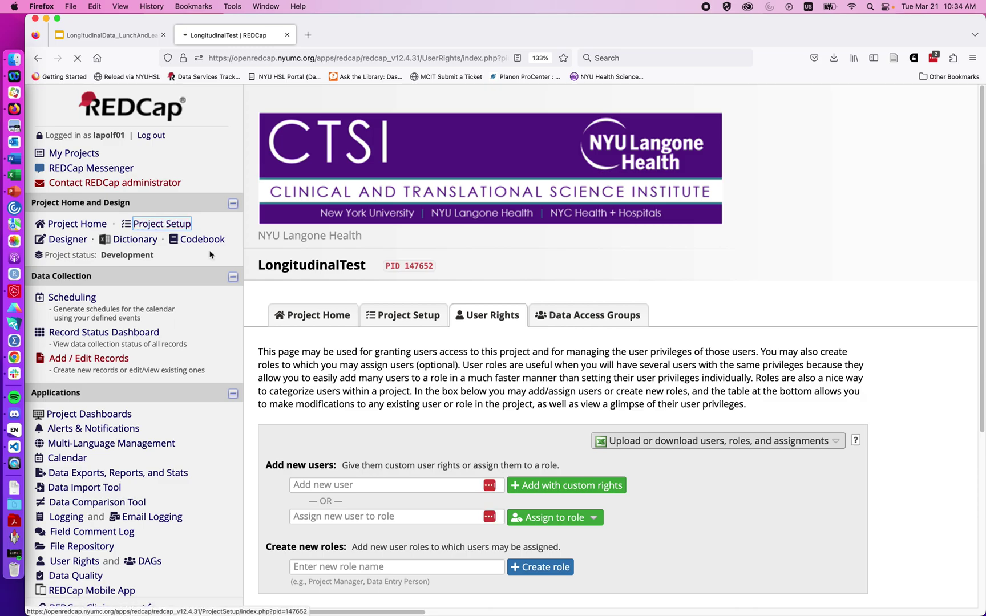
pyautogui.scroll(-10, 365, 452)
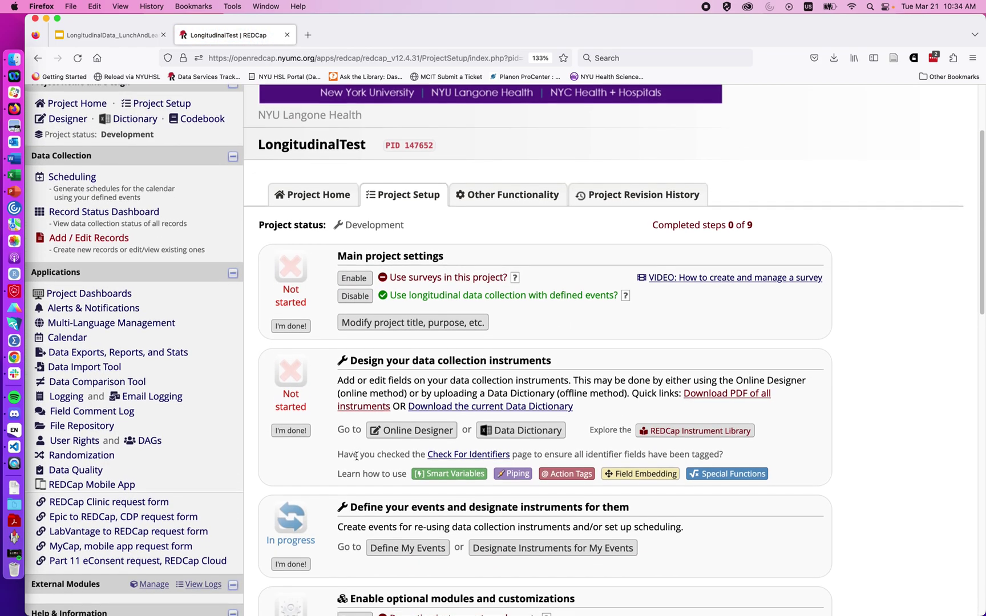
pyautogui.scroll(-8, 356, 459)
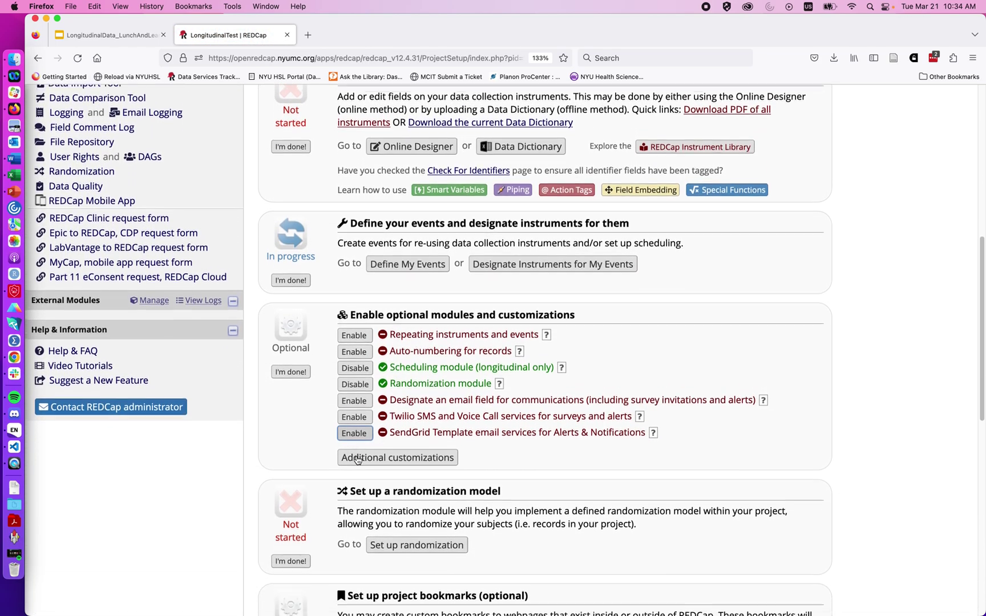
pyautogui.scroll(-2, 401, 452)
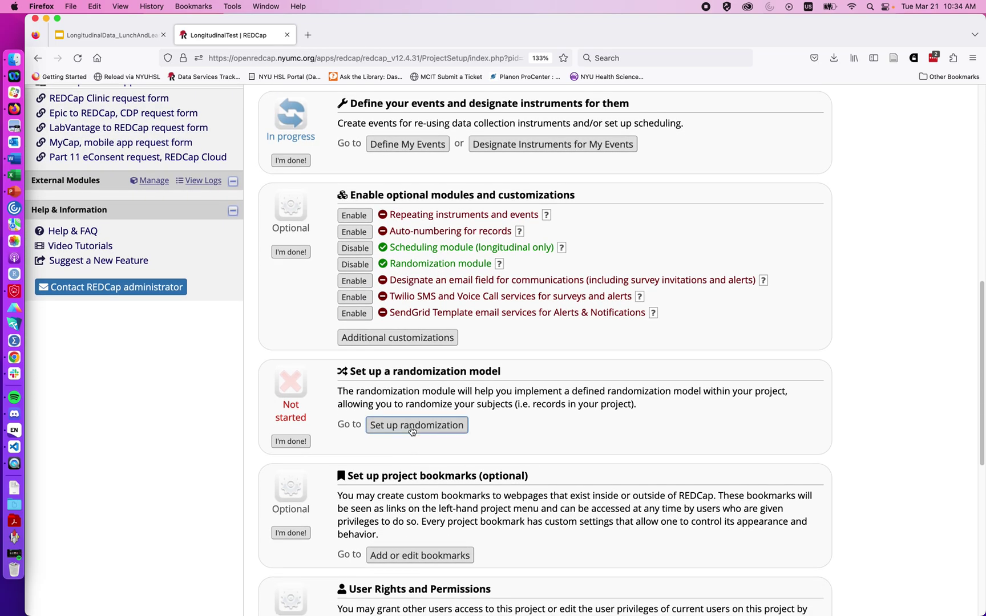
# Step: Save a randomization model using the nachos field for Screen (Arm 1), confirming the warning
pyautogui.click(412, 427)
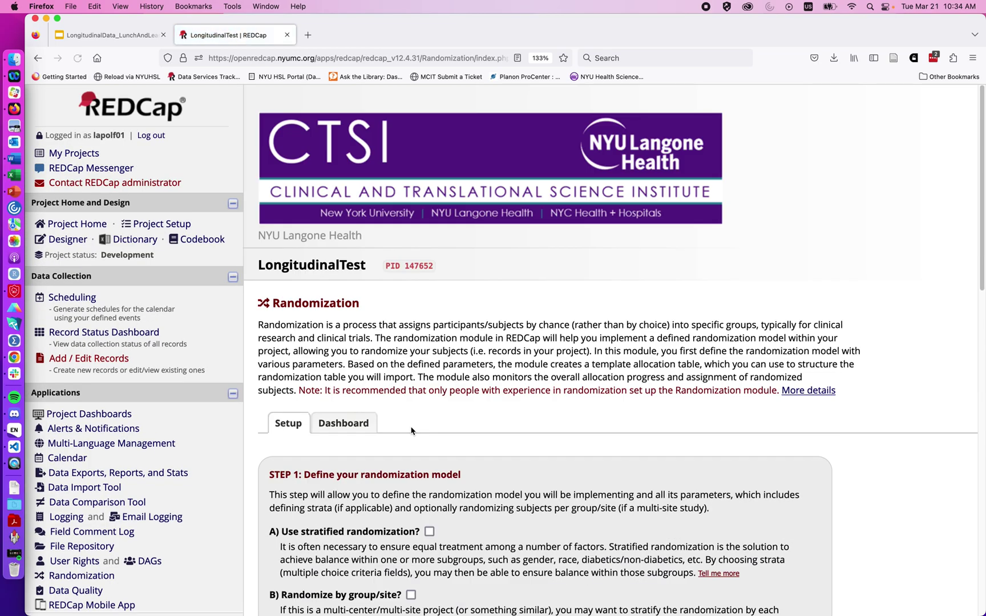
pyautogui.scroll(-5, 412, 431)
pyautogui.scroll(-4, 412, 432)
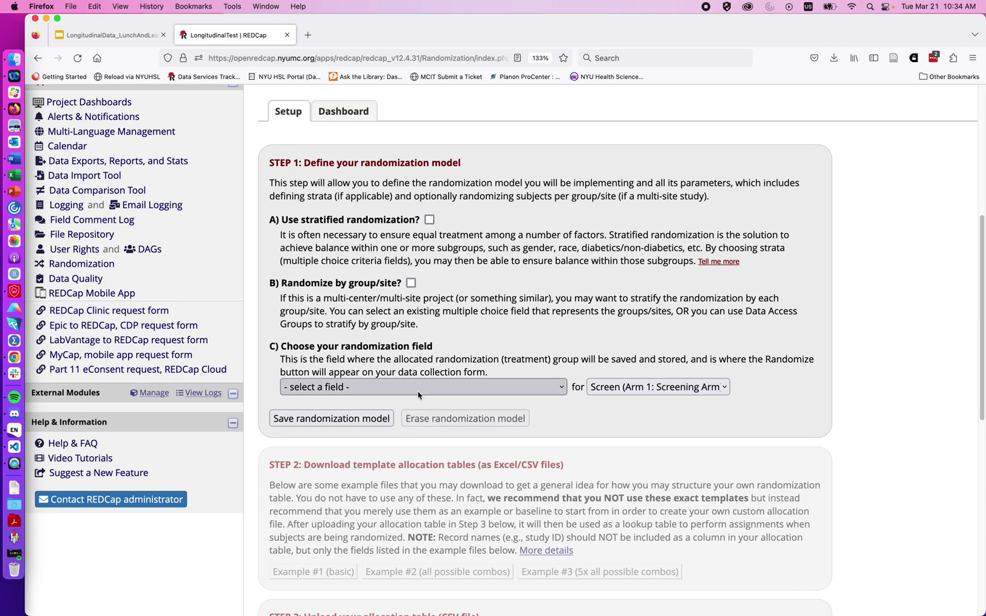
pyautogui.scroll(-3, 418, 393)
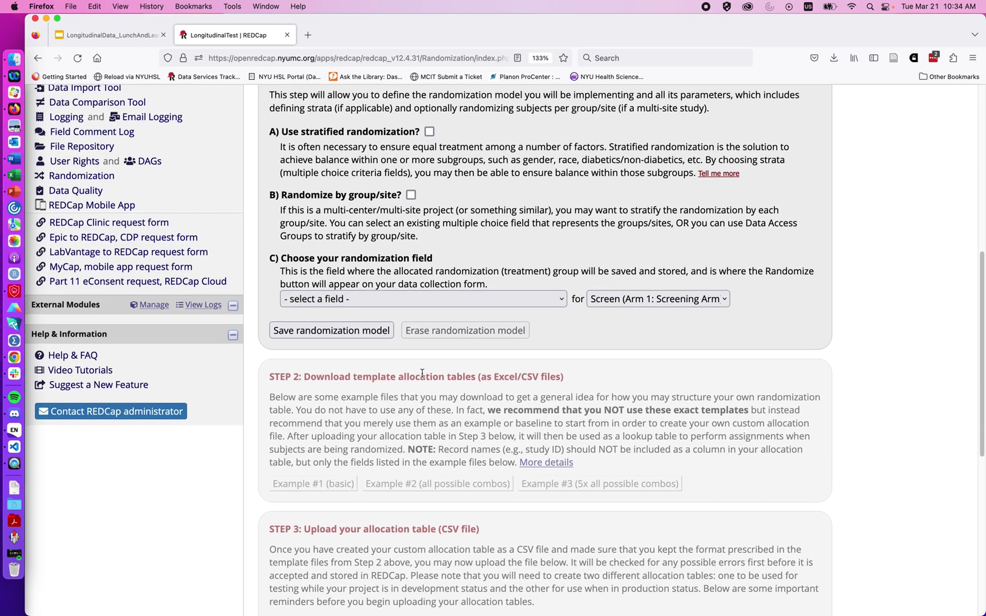
pyautogui.click(421, 299)
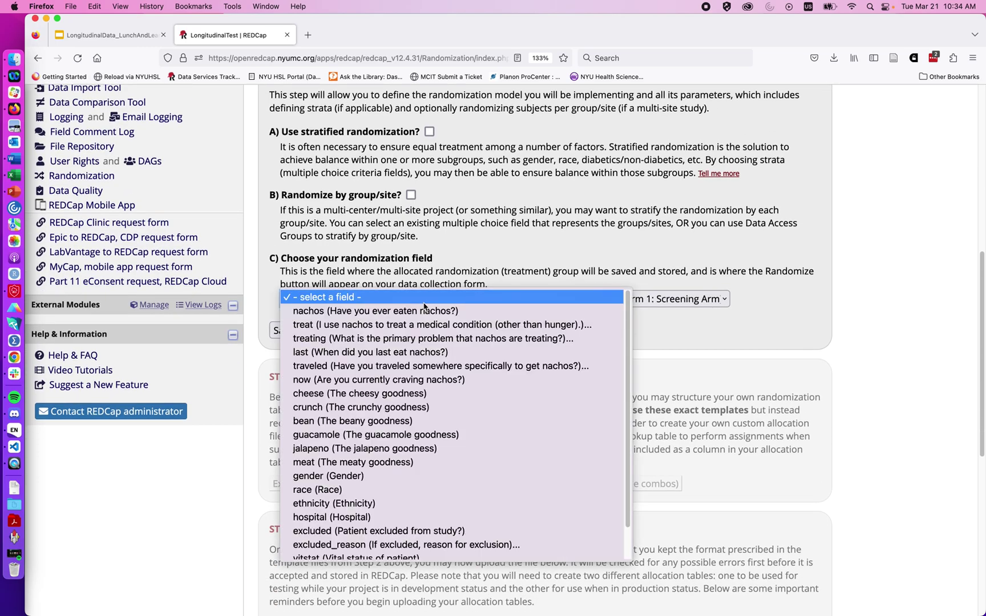
pyautogui.click(423, 311)
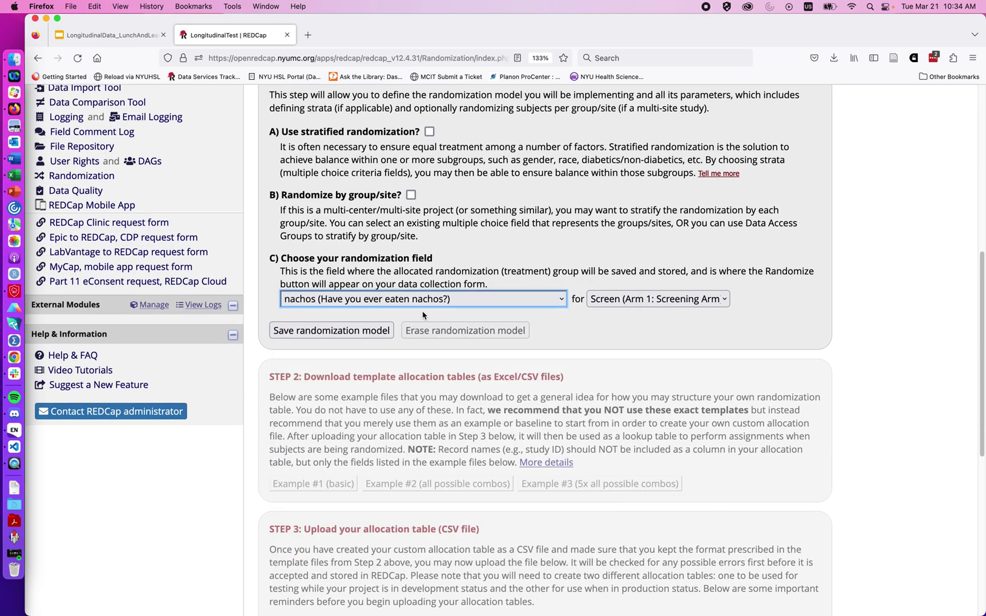
pyautogui.click(370, 335)
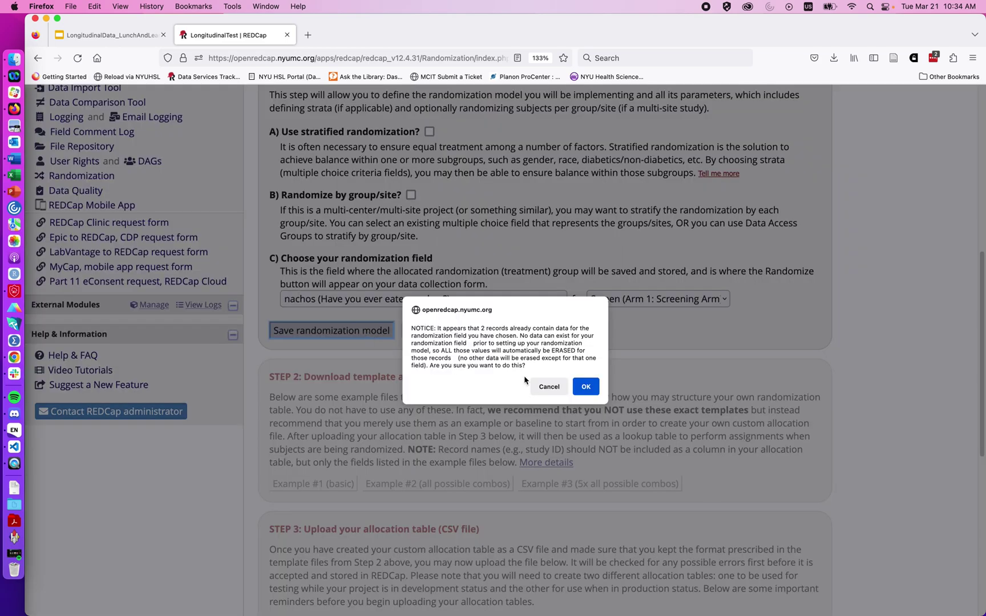
pyautogui.click(587, 390)
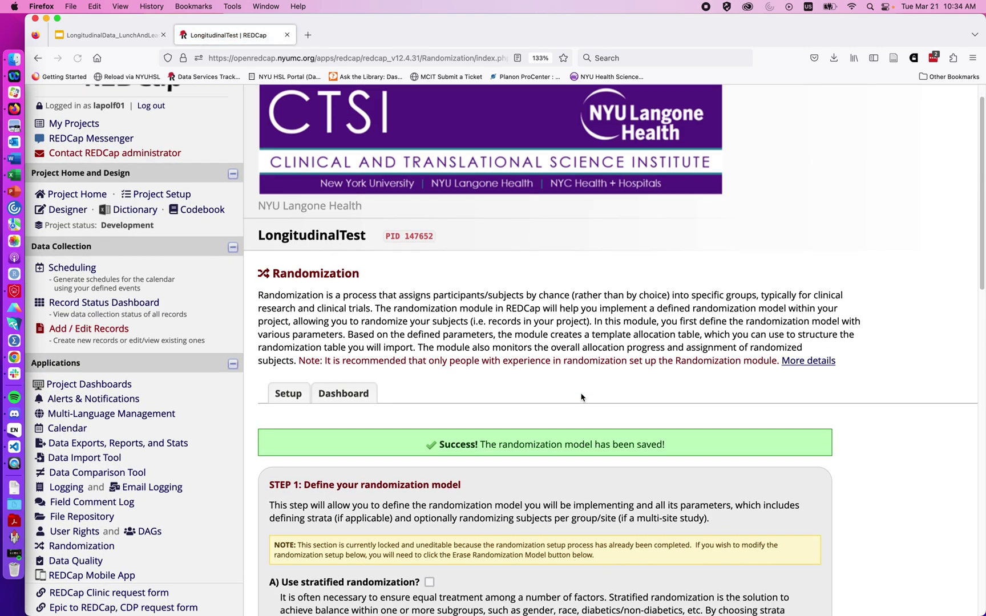
# Step: Review the locked nachos model and pending allocation tables, then view the randomization Dashboard
pyautogui.scroll(-2, 582, 397)
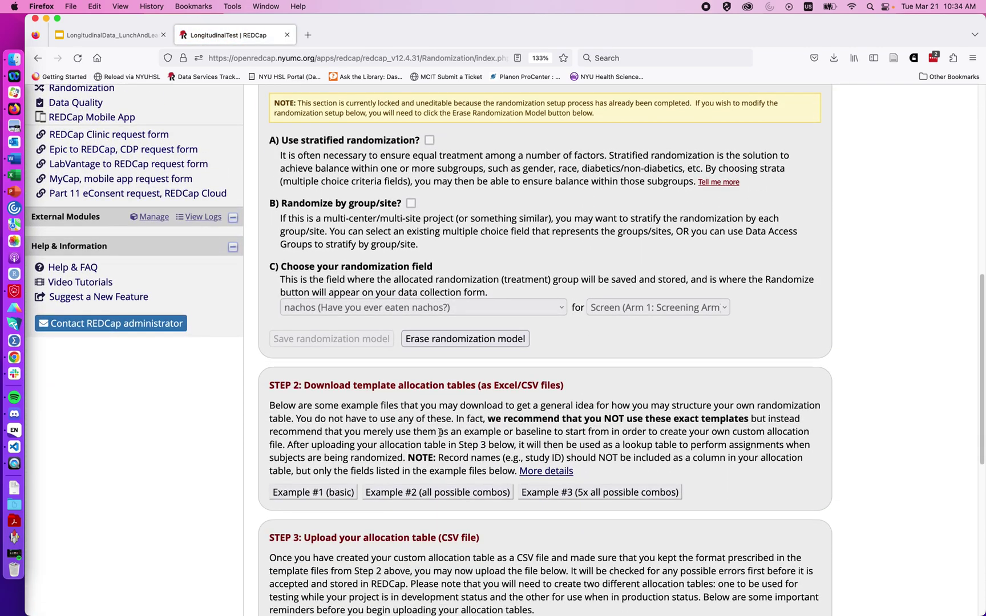
pyautogui.scroll(-4, 415, 432)
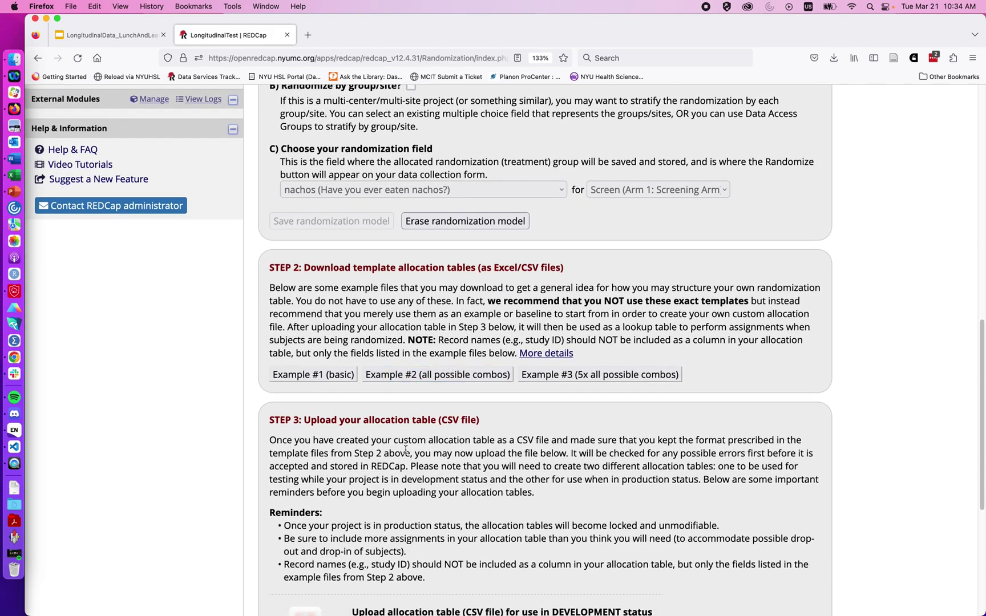
pyautogui.scroll(-9, 407, 451)
pyautogui.scroll(6, 406, 452)
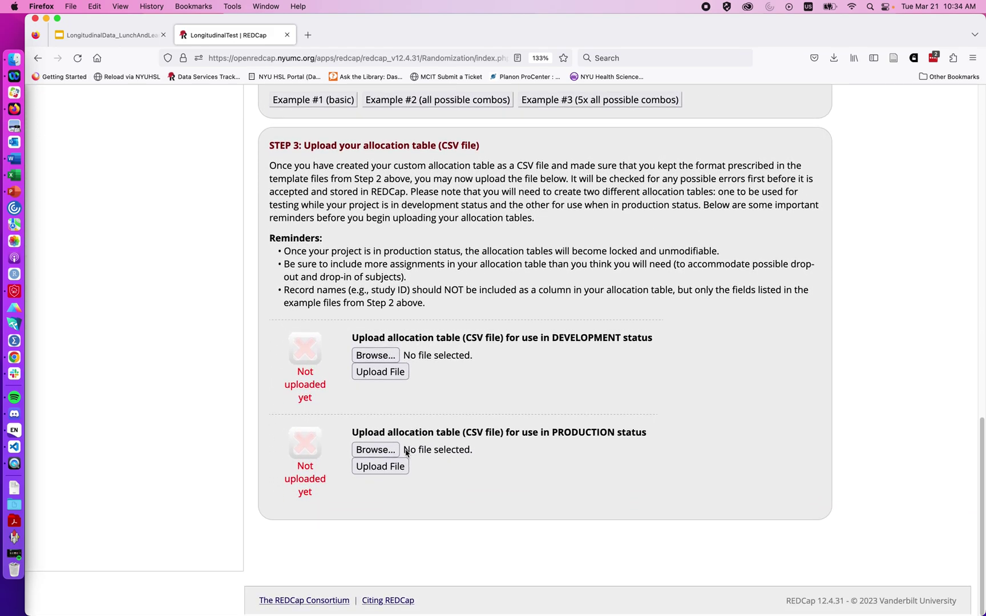
pyautogui.scroll(3, 406, 453)
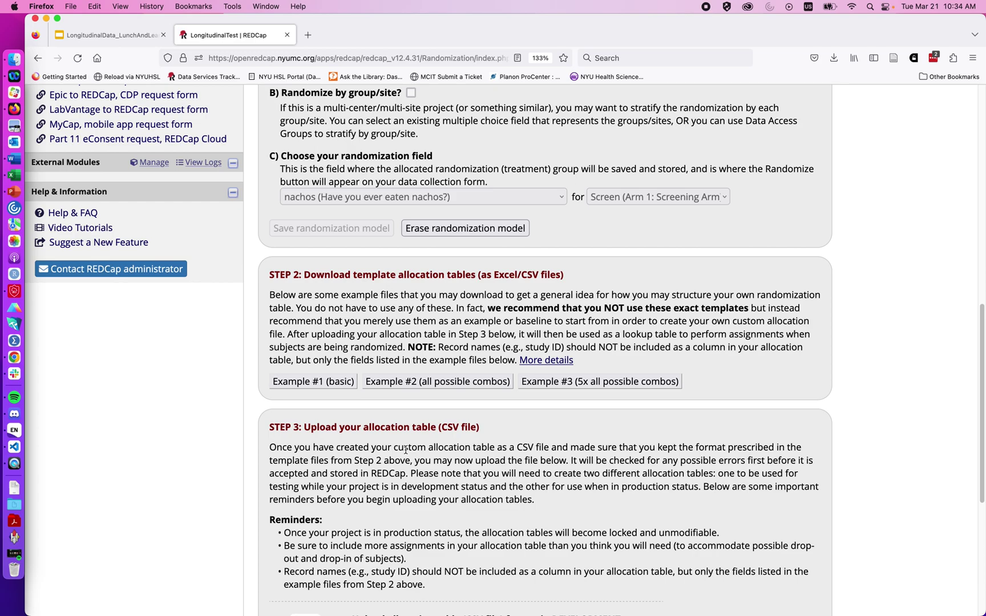
pyautogui.scroll(5, 407, 451)
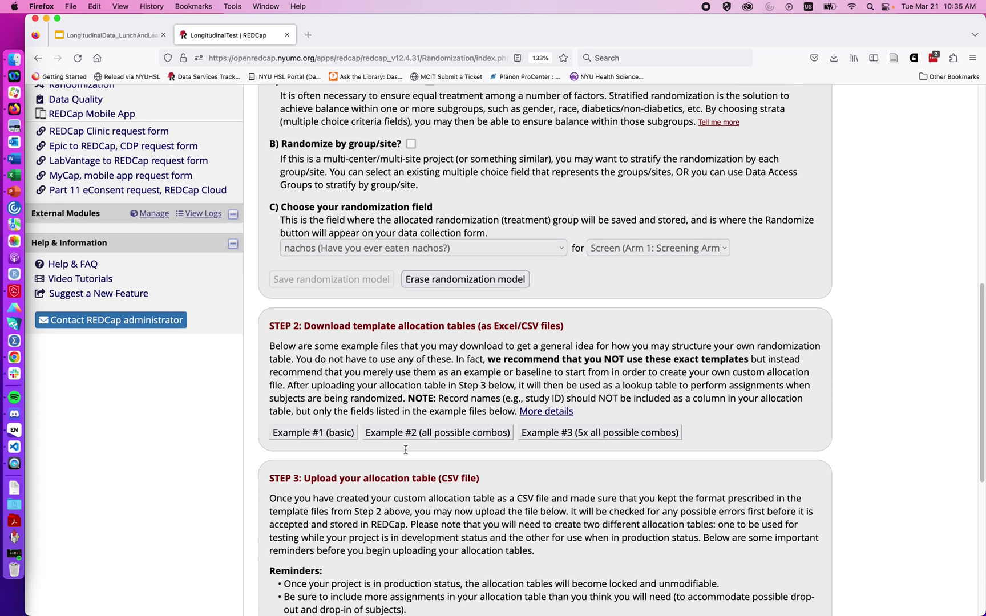
pyautogui.scroll(3, 406, 451)
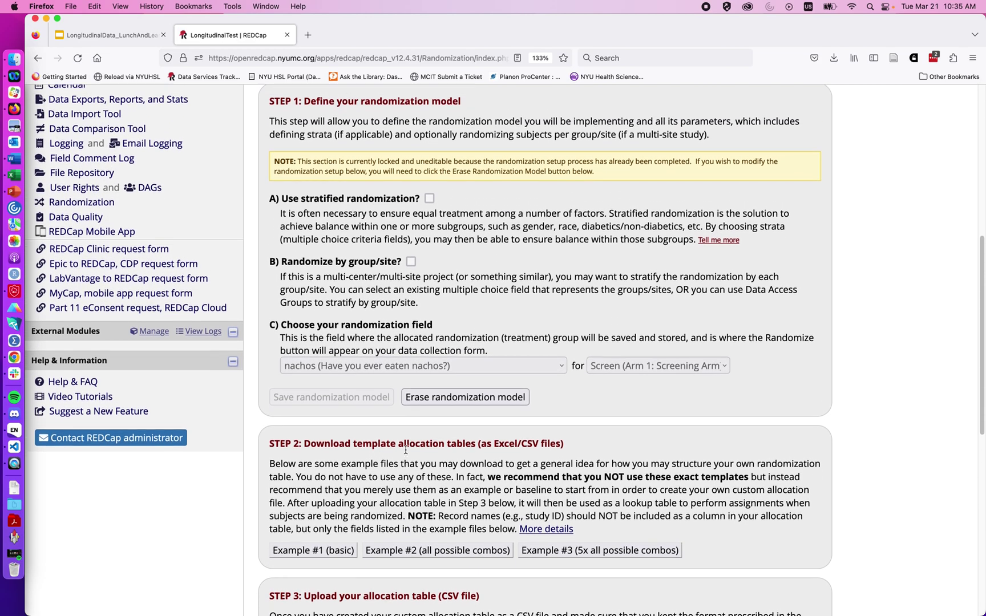
pyautogui.scroll(3, 406, 451)
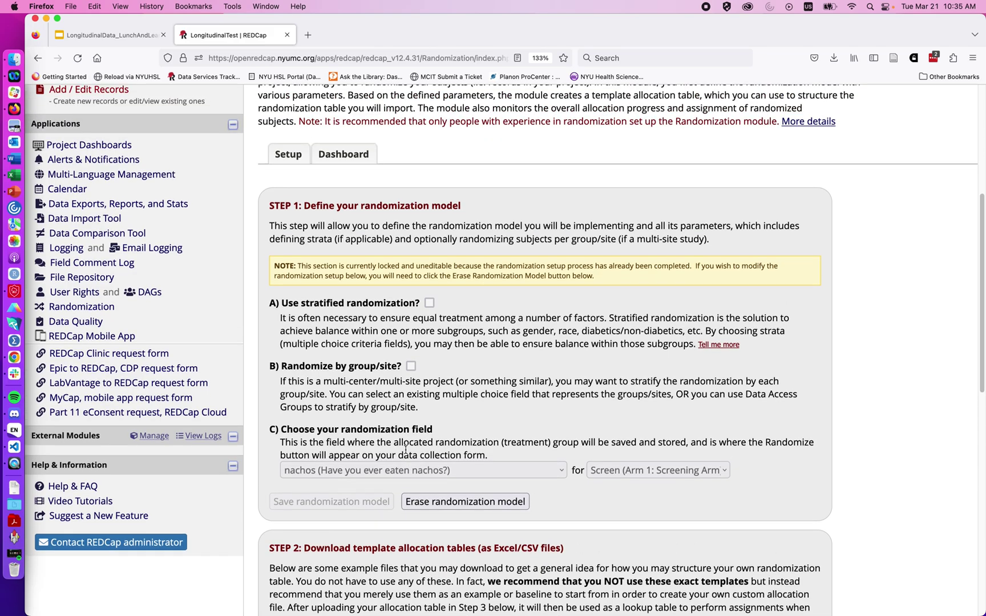
pyautogui.scroll(2, 365, 342)
pyautogui.click(330, 213)
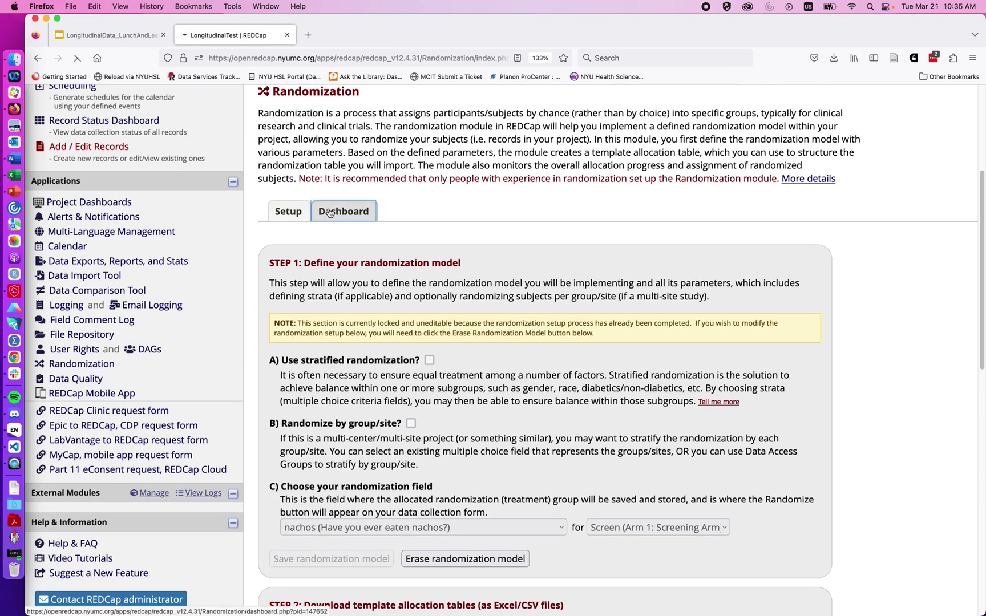